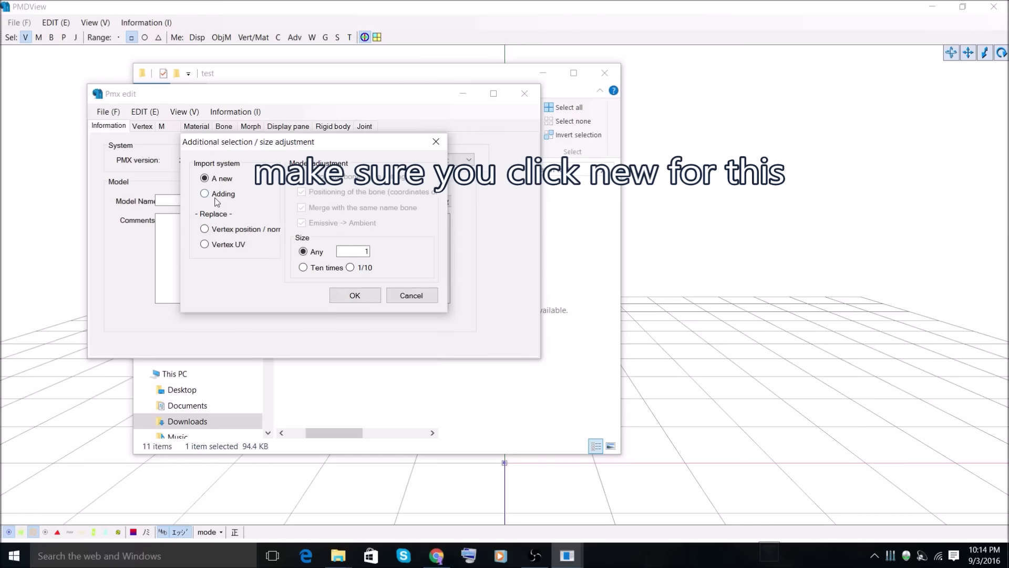
- Load Dark.pmx as a new model with the import size left at 1 and bring up the model view
{"action": "left_click", "coordinate": [355, 296]}
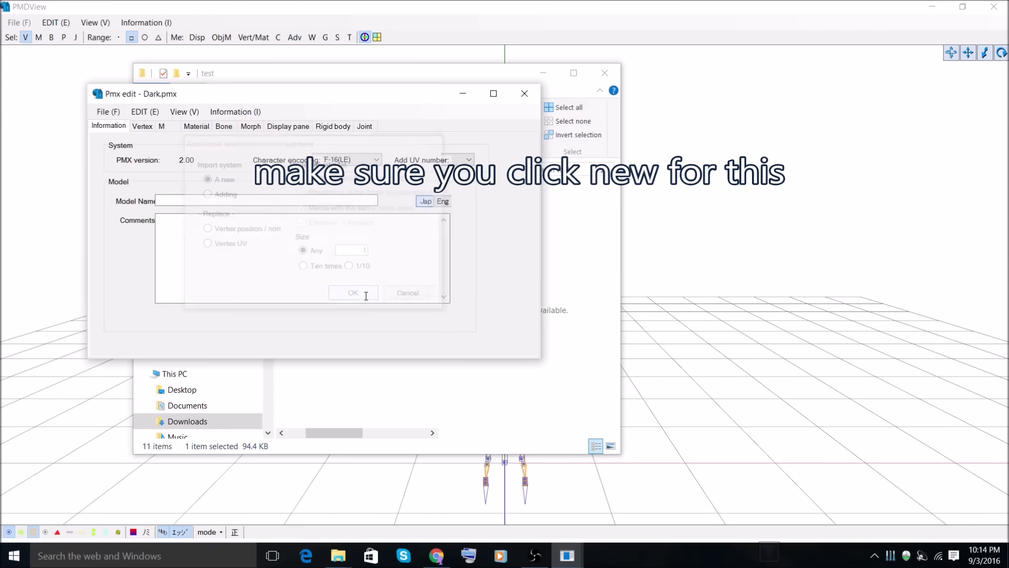
{"action": "left_click", "coordinate": [702, 324]}
{"action": "mouse_move", "coordinate": [702, 323]}
{"action": "right_mouse_down"}
{"action": "mouse_move", "coordinate": [685, 328]}
{"action": "mouse_move", "coordinate": [705, 328]}
{"action": "right_mouse_up"}
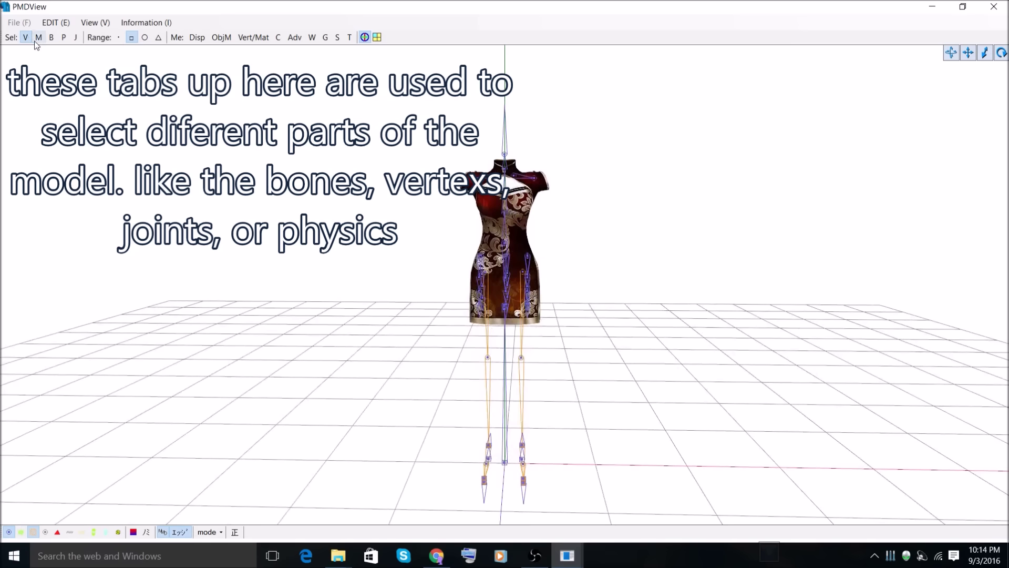
- Make every element type of the dress selectable, including its rigid bodies and joints
{"action": "left_click", "coordinate": [63, 38]}
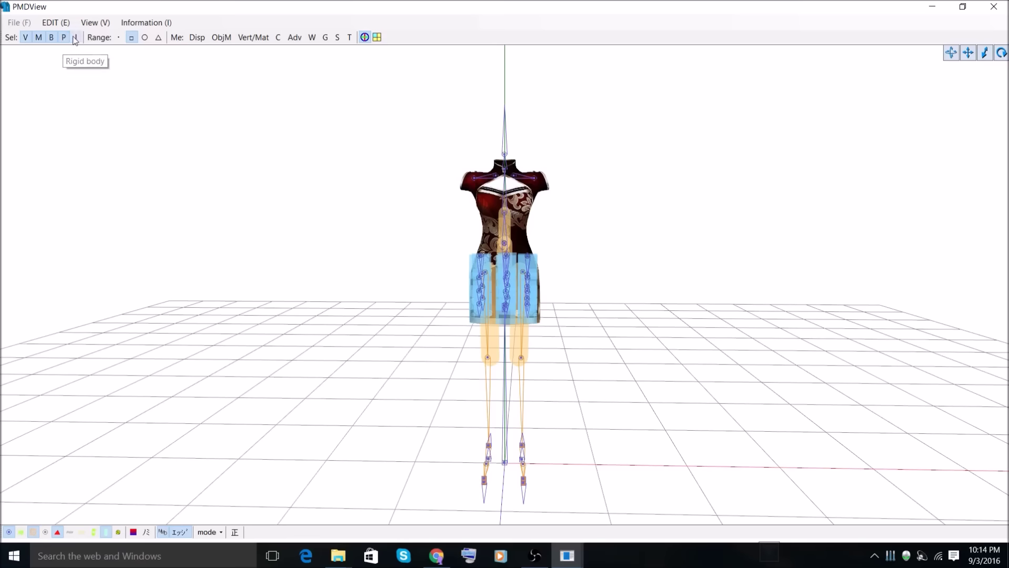
{"action": "left_click", "coordinate": [75, 37]}
{"action": "right_click_drag", "start_coordinate": [232, 229], "coordinate": [371, 397]}
{"action": "scroll", "coordinate": [370, 397], "scroll_direction": "down", "scroll_amount": 1}
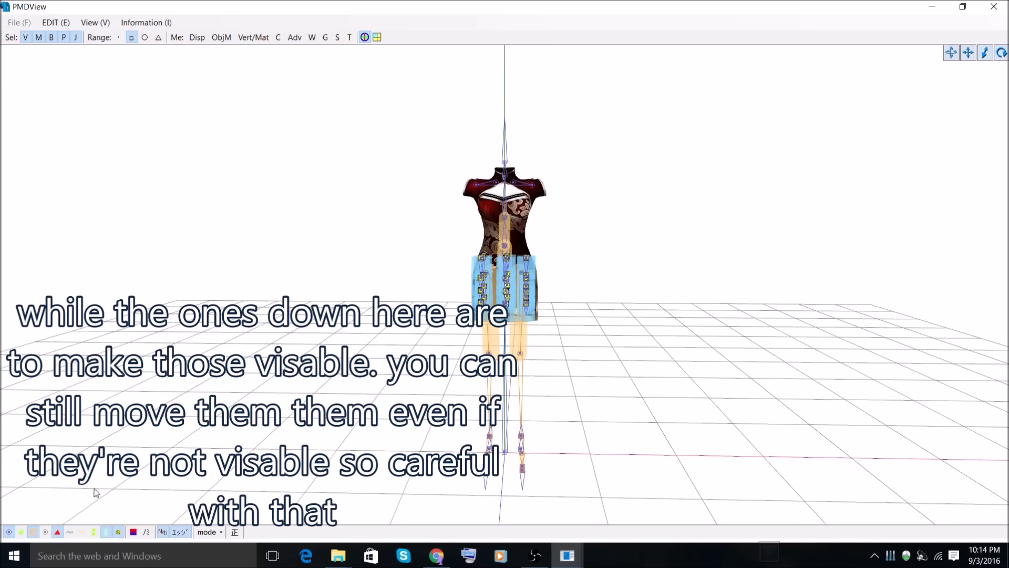
- Show the dress's vertices in the view and try an additional display overlay on the model
{"action": "left_click", "coordinate": [20, 532]}
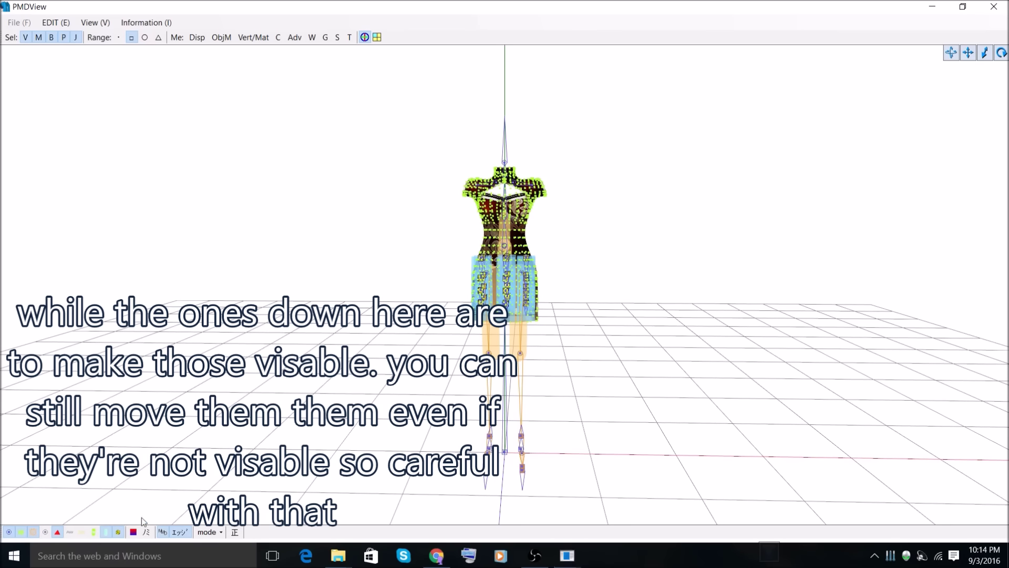
{"action": "left_click", "coordinate": [96, 532]}
{"action": "right_click_drag", "start_coordinate": [294, 379], "coordinate": [363, 415]}
{"action": "right_click_drag", "start_coordinate": [355, 472], "coordinate": [337, 462]}
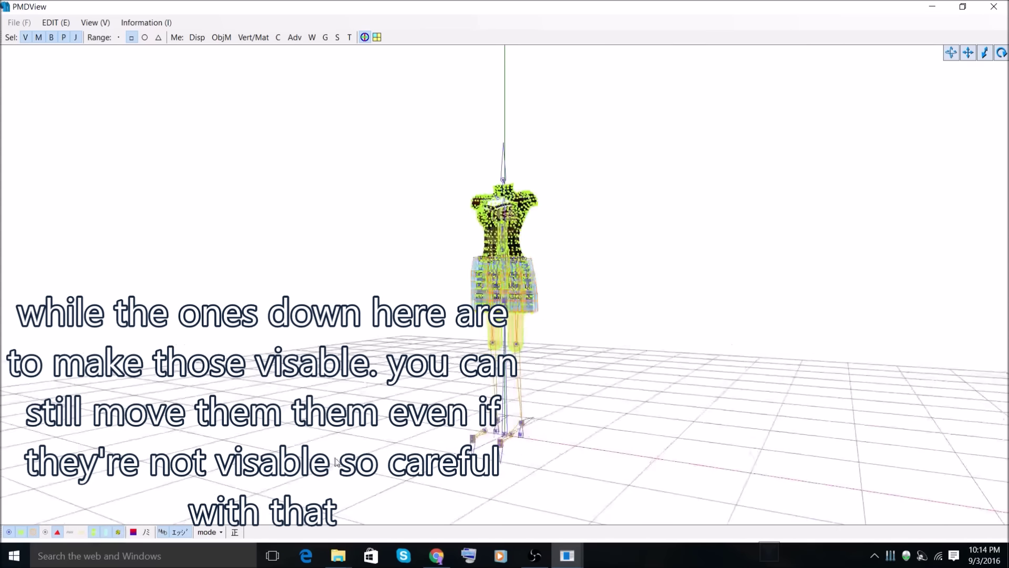
{"action": "left_click", "coordinate": [93, 533]}
{"action": "right_click_drag", "start_coordinate": [302, 431], "coordinate": [321, 430]}
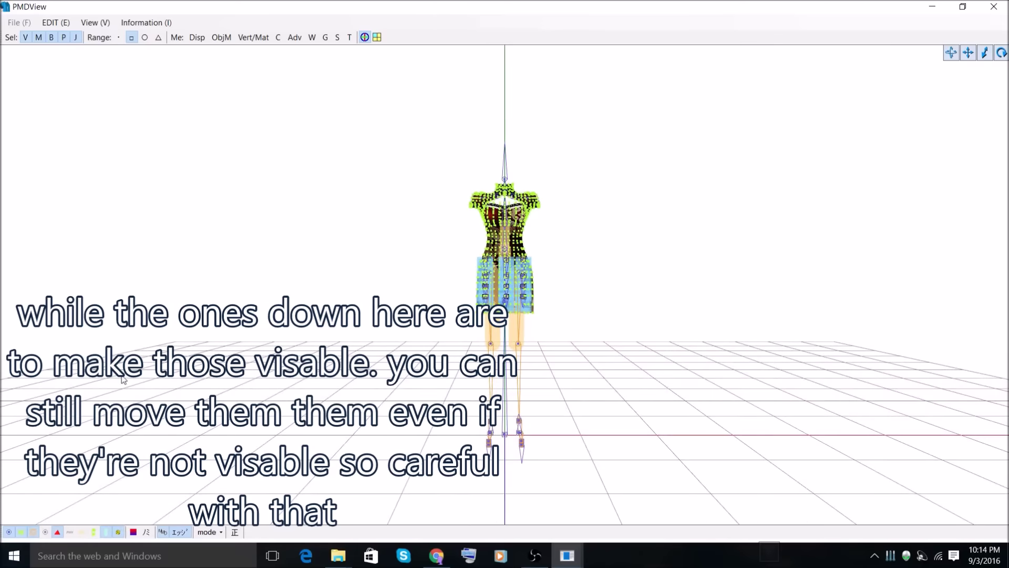
- Hide the bones, rigid bodies and joints, leaving only the vertices displayed on the dress
{"action": "left_click", "coordinate": [37, 533]}
{"action": "left_click", "coordinate": [20, 531]}
{"action": "left_click", "coordinate": [11, 533]}
{"action": "left_click", "coordinate": [117, 531]}
{"action": "left_click", "coordinate": [105, 532]}
{"action": "left_click", "coordinate": [22, 532]}
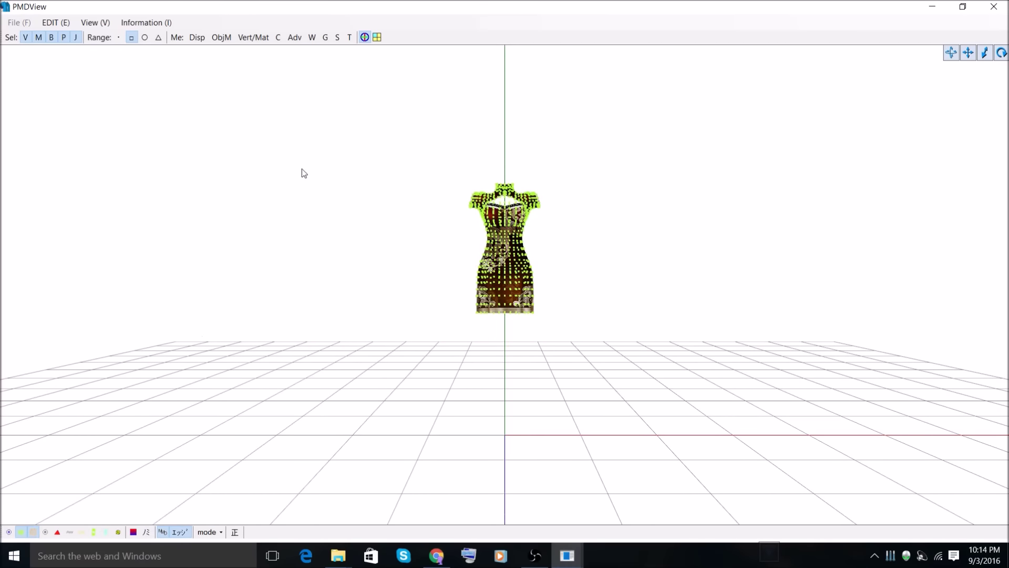
- Examine the dress's parts by masking vertices by material 0: 材質1 and 1: New, then restore the full vertex display
{"action": "left_click", "coordinate": [263, 41]}
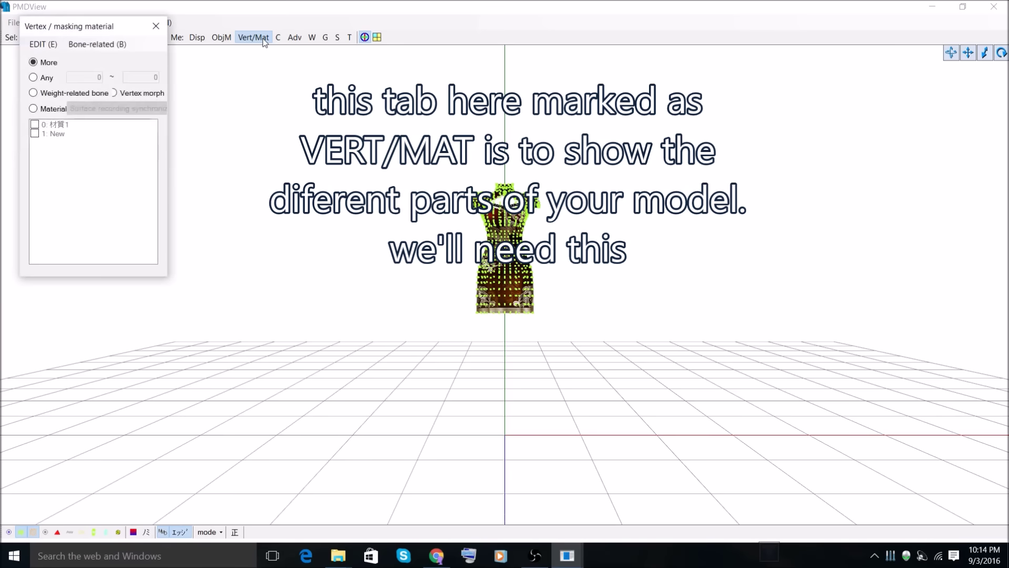
{"action": "left_click", "coordinate": [33, 109]}
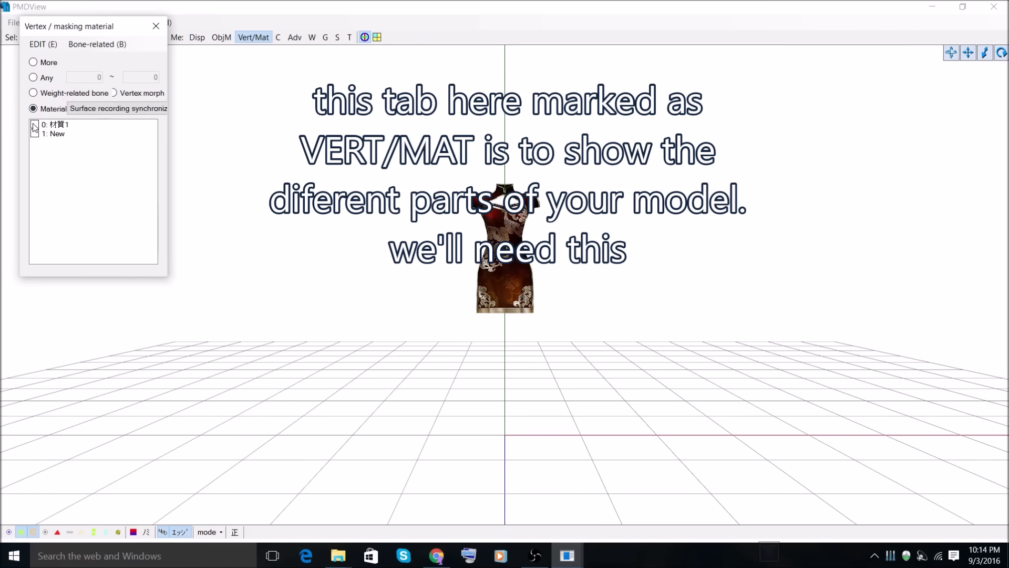
{"action": "left_click", "coordinate": [35, 126]}
{"action": "left_click", "coordinate": [35, 134]}
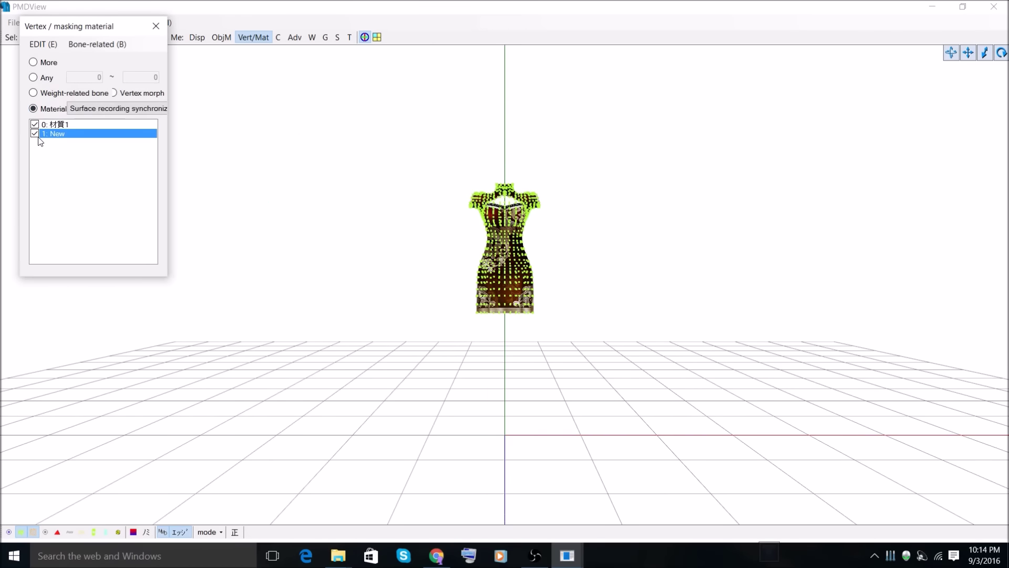
{"action": "left_click", "coordinate": [35, 124]}
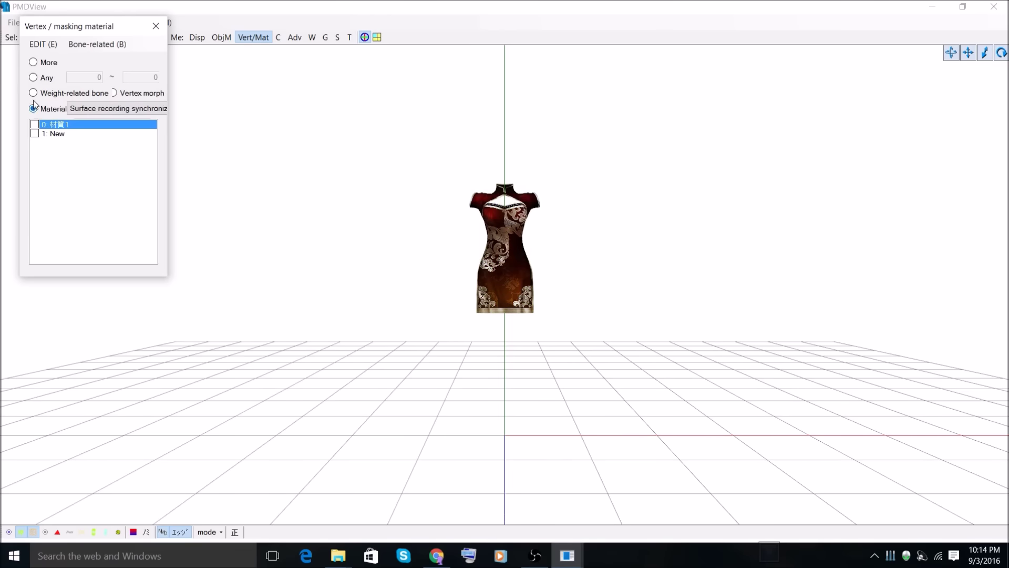
{"action": "left_click", "coordinate": [33, 63]}
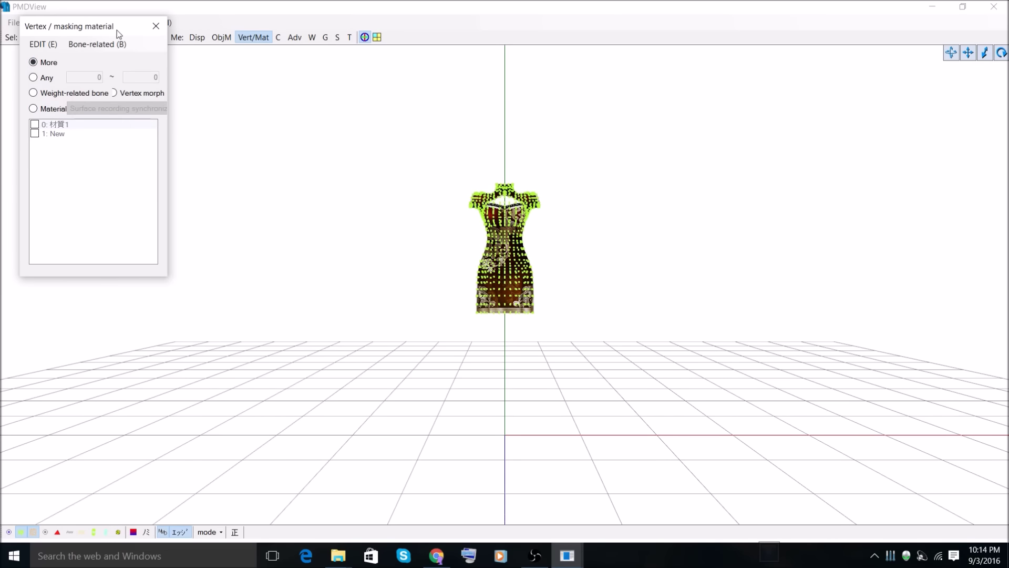
{"action": "left_click", "coordinate": [149, 26]}
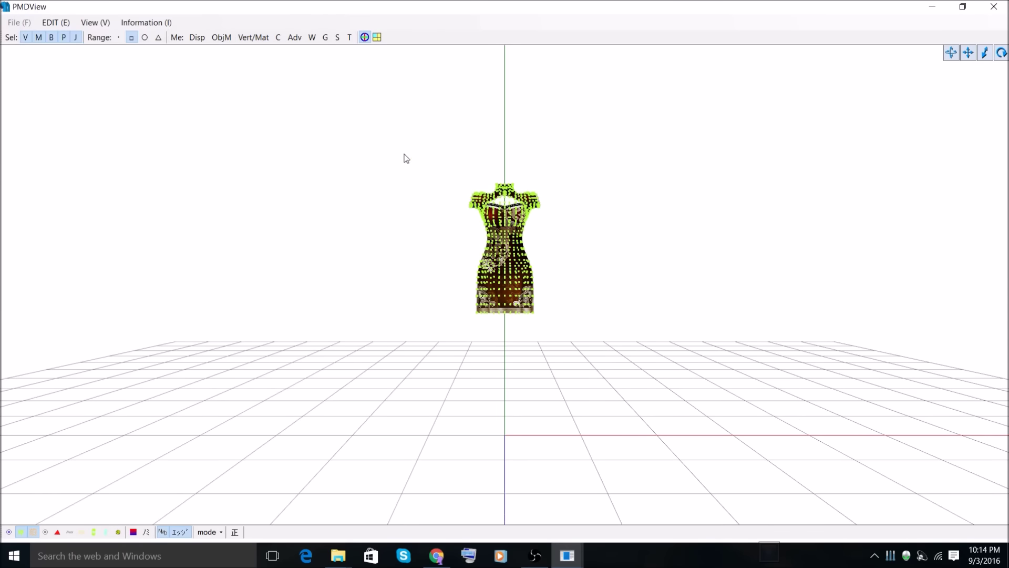
- Show the bones, rigid bodies and joints, select the entire outfit and move it sideways along the X axis, clear of the origin
{"action": "left_click_drag", "start_coordinate": [241, 79], "coordinate": [863, 463]}
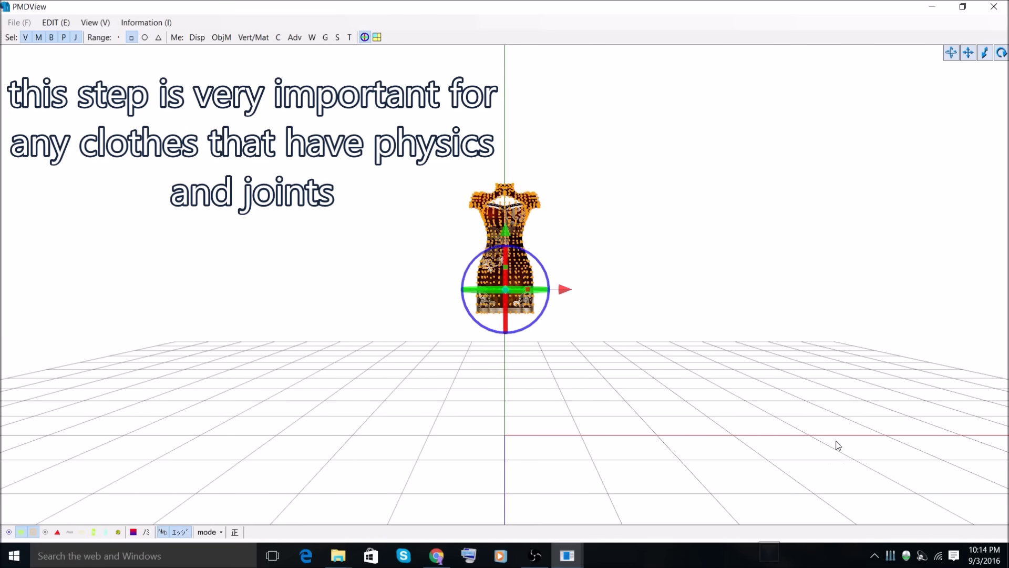
{"action": "left_click", "coordinate": [302, 119]}
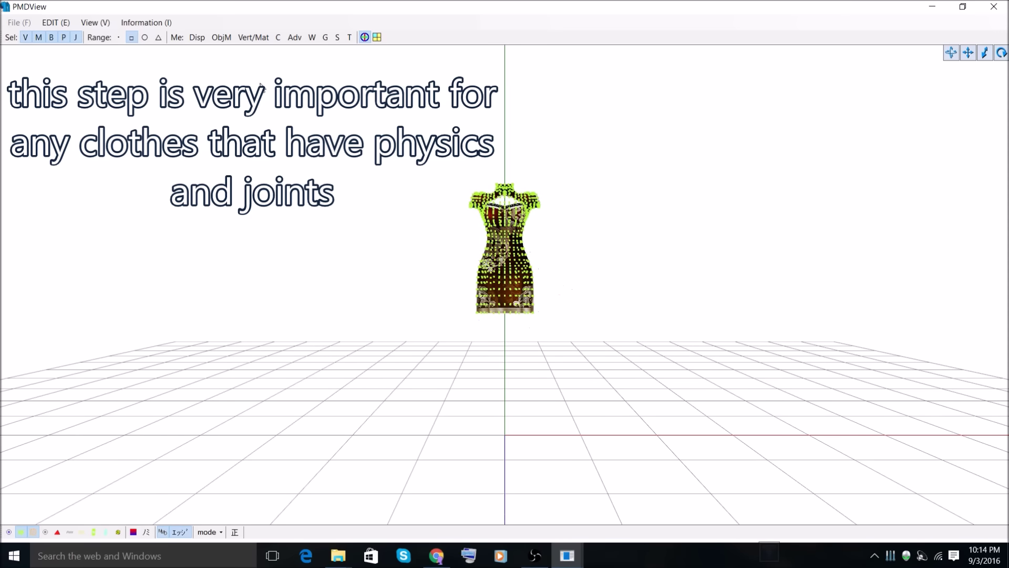
{"action": "left_click", "coordinate": [70, 532]}
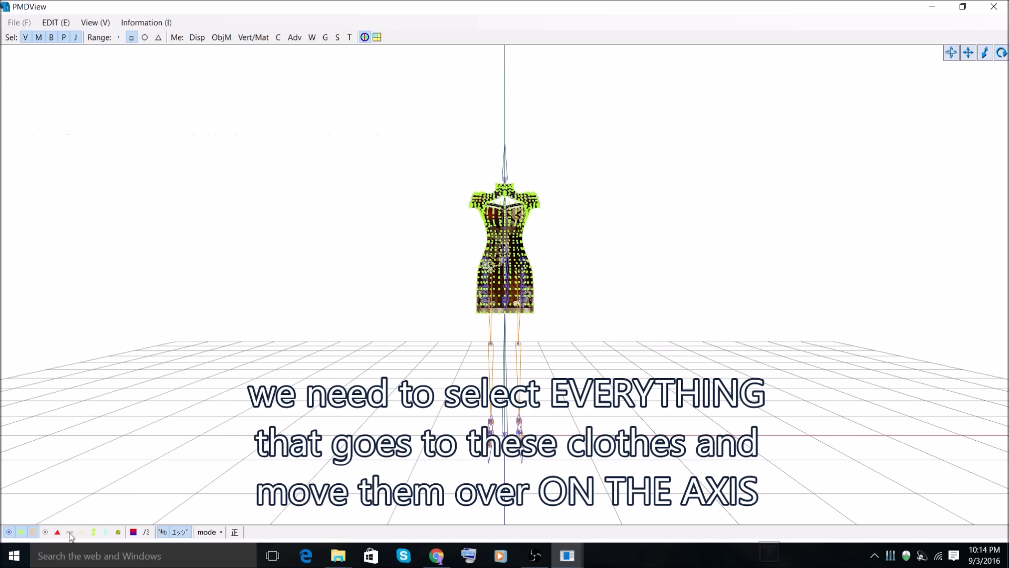
{"action": "left_click", "coordinate": [106, 532]}
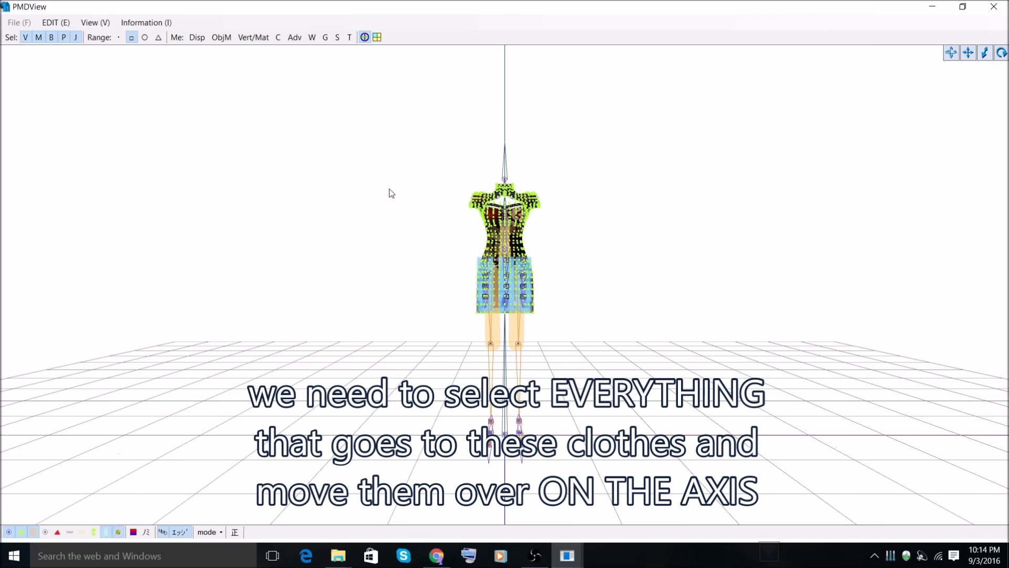
{"action": "left_click_drag", "start_coordinate": [313, 83], "coordinate": [844, 523]}
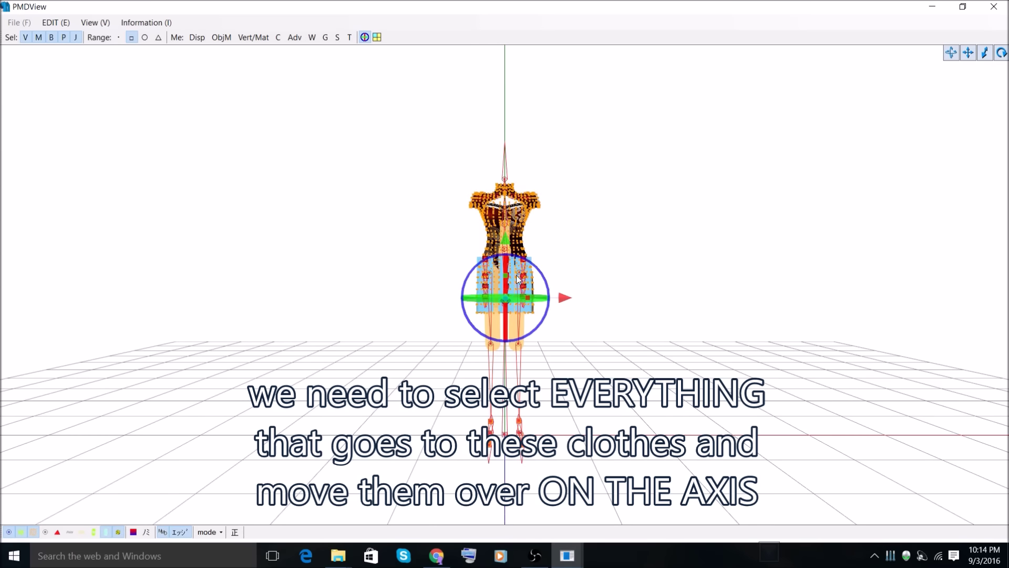
{"action": "left_click_drag", "start_coordinate": [564, 296], "coordinate": [894, 289]}
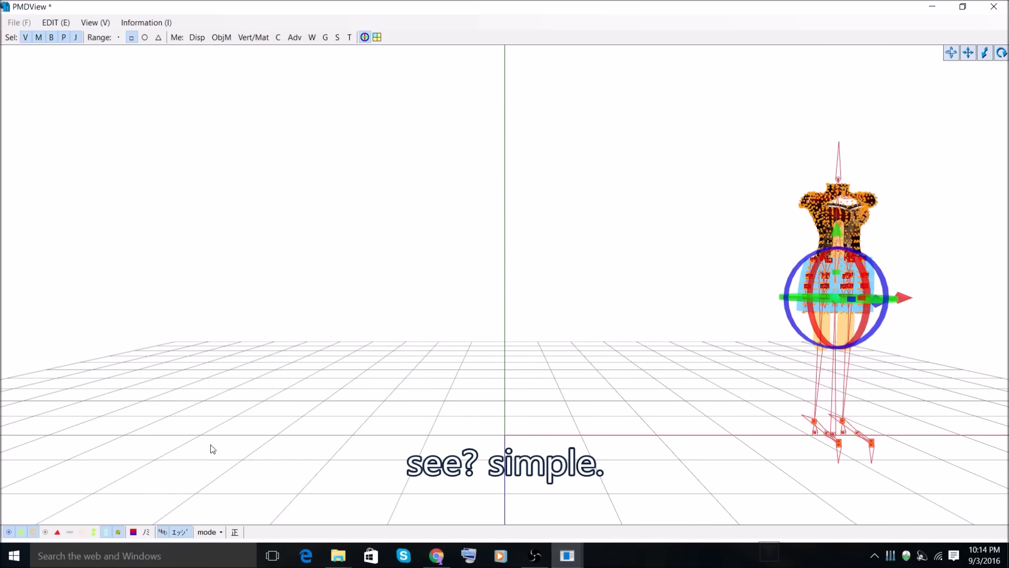
- Save the shifted outfit as Dark.pmx in the test folder, overwriting the existing file
{"action": "mouse_move", "coordinate": [570, 564]}
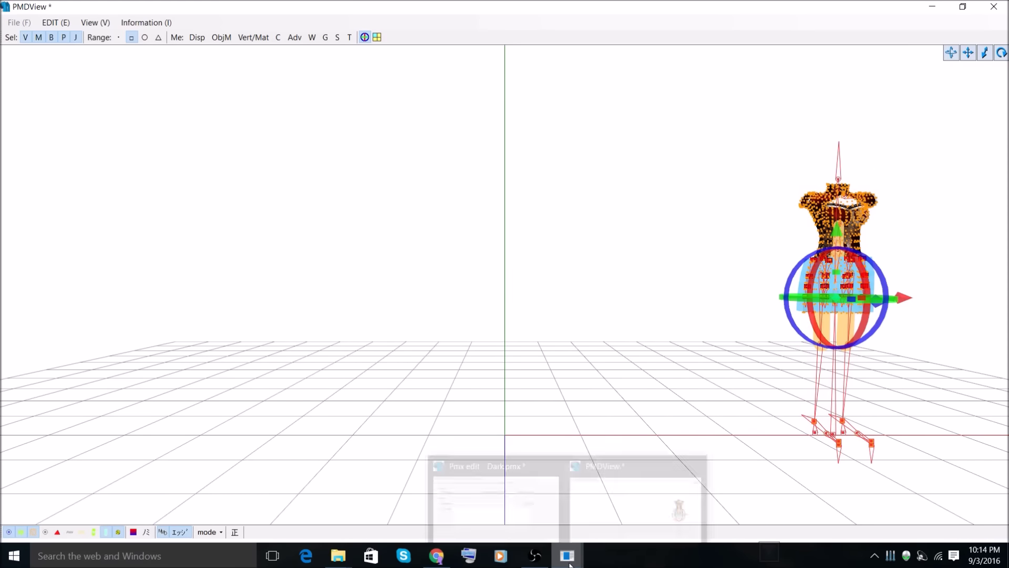
{"action": "left_click", "coordinate": [479, 506]}
{"action": "left_click", "coordinate": [118, 112]}
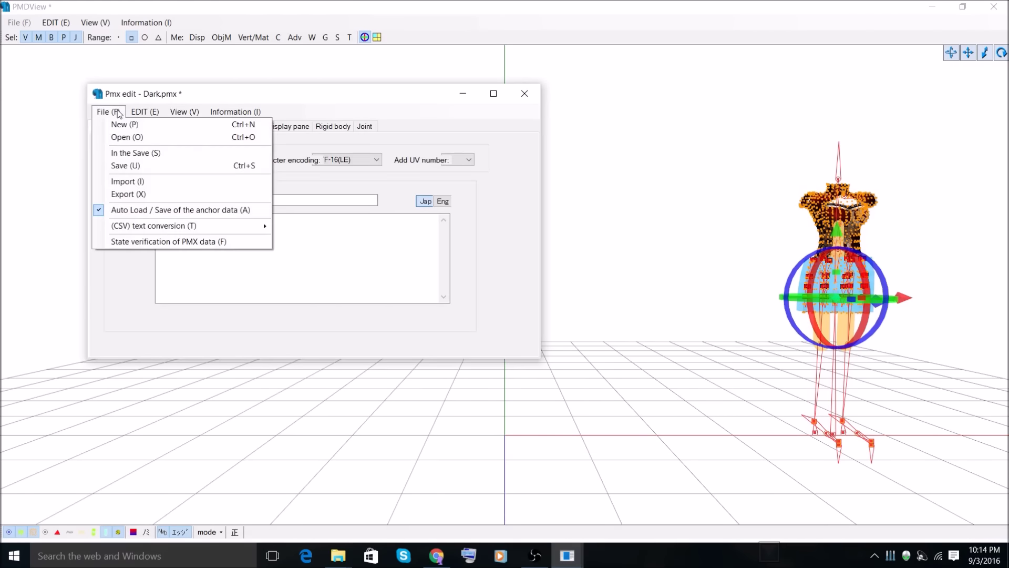
{"action": "left_click", "coordinate": [129, 166]}
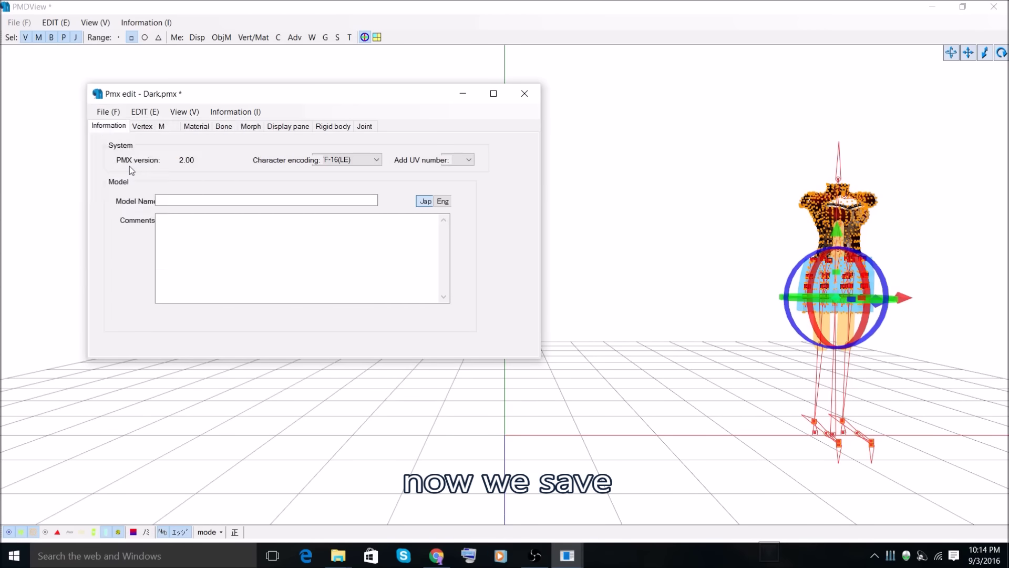
{"action": "left_click", "coordinate": [405, 396]}
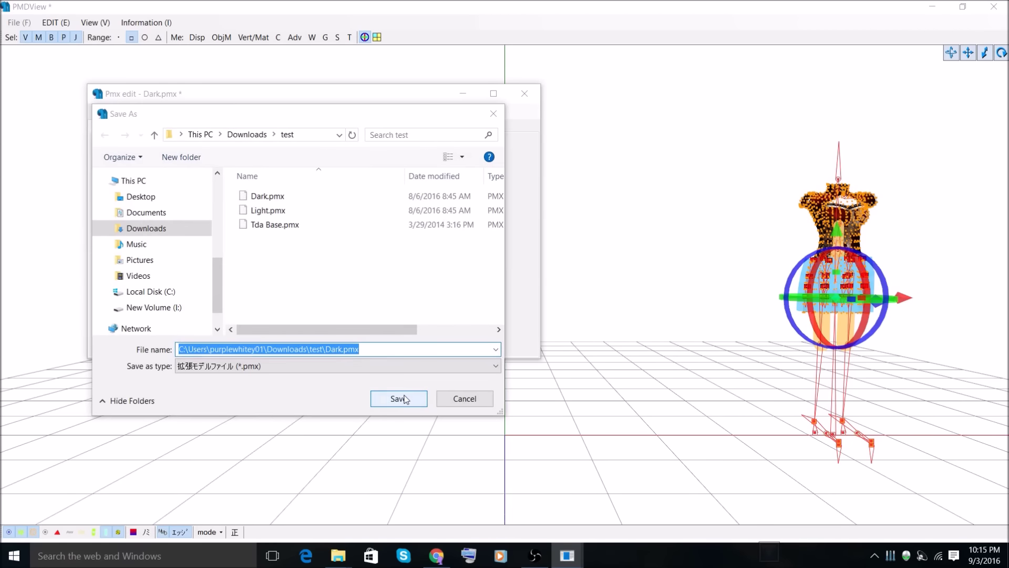
{"action": "left_click", "coordinate": [553, 284]}
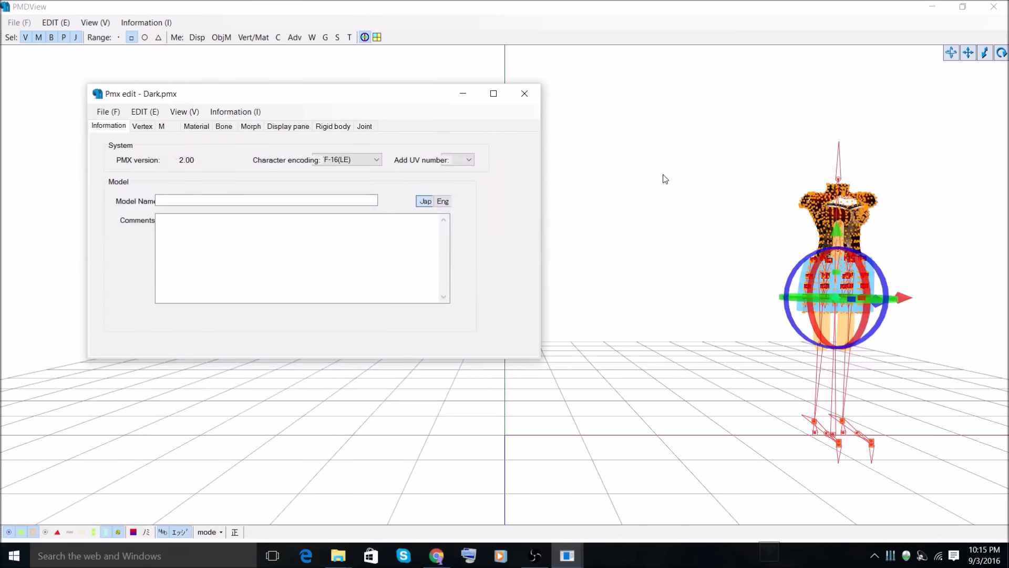
- Load Tda Base.pmx from the test folder as a new model at size 1
{"action": "left_click", "coordinate": [663, 175]}
{"action": "mouse_move", "coordinate": [695, 219]}
{"action": "right_mouse_down"}
{"action": "mouse_move", "coordinate": [670, 221]}
{"action": "mouse_move", "coordinate": [696, 219]}
{"action": "right_mouse_up"}
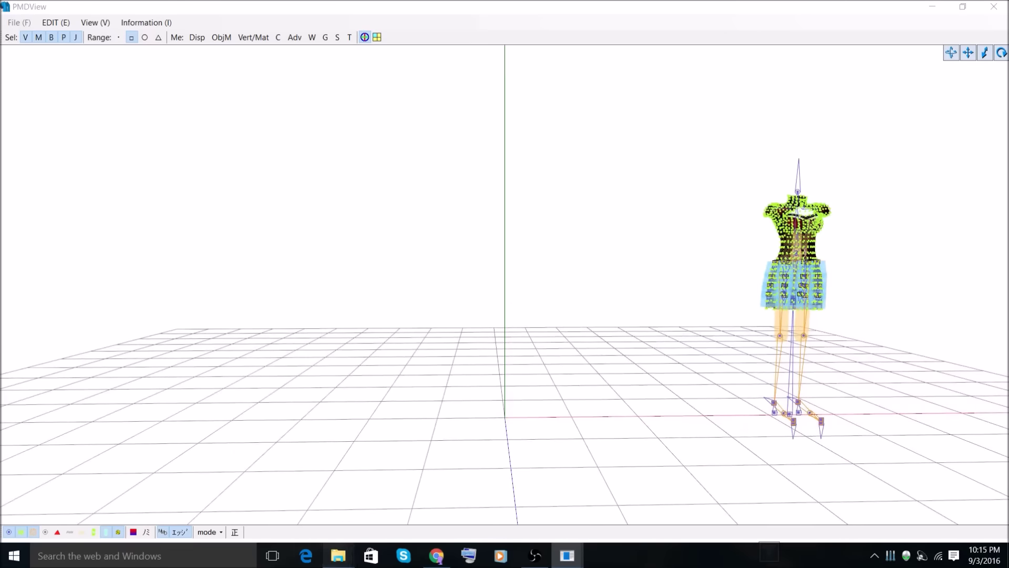
{"action": "mouse_move", "coordinate": [338, 556]}
{"action": "left_click", "coordinate": [292, 520]}
{"action": "scroll", "coordinate": [351, 303], "scroll_direction": "left", "scroll_amount": 3}
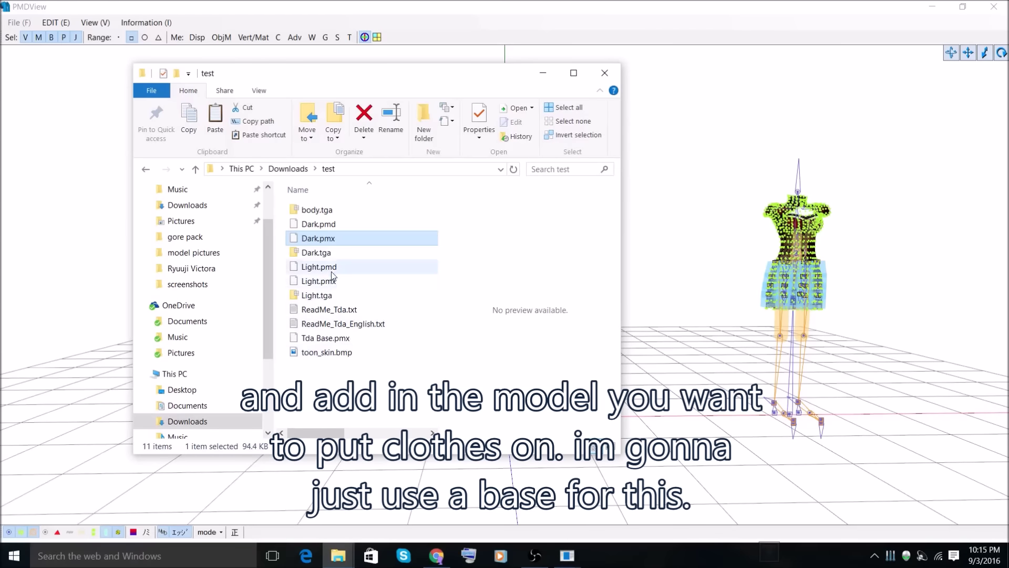
{"action": "left_click", "coordinate": [340, 343]}
{"action": "left_click_drag", "start_coordinate": [297, 339], "coordinate": [688, 301]}
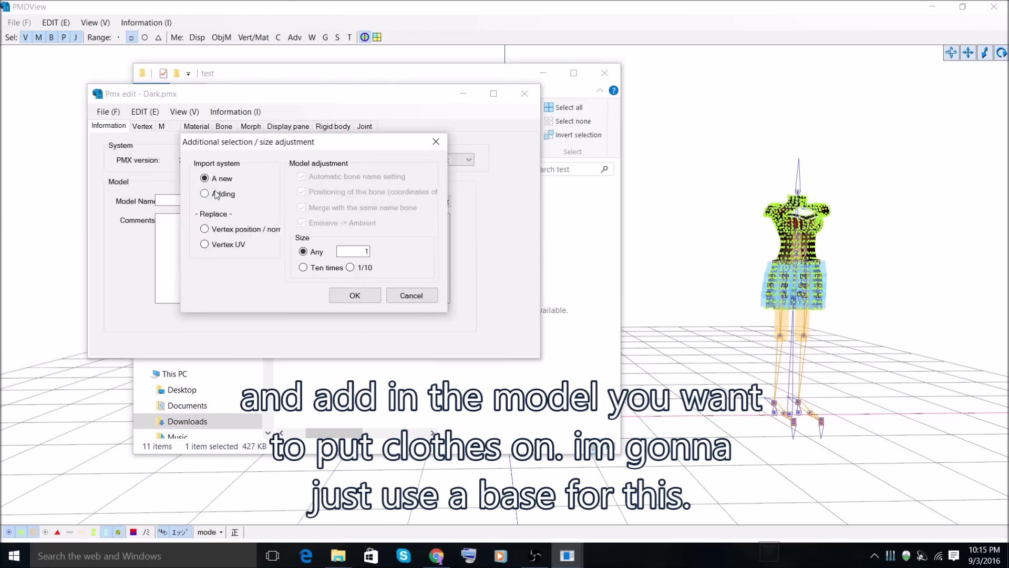
{"action": "left_click", "coordinate": [355, 295]}
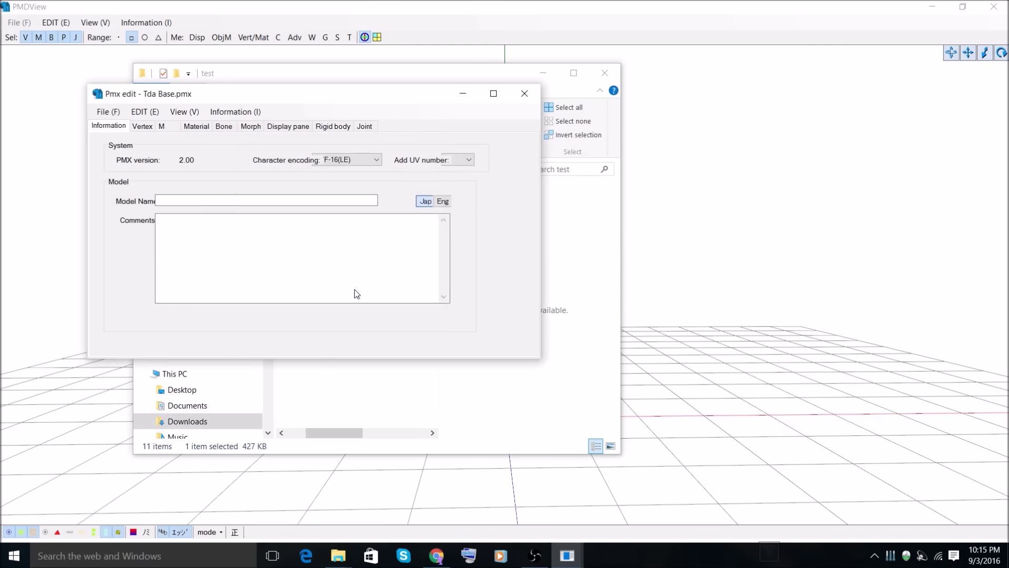
- Restrict selection on the base model to vertices and hide its joints and rigid bodies
{"action": "left_click", "coordinate": [649, 270]}
{"action": "mouse_move", "coordinate": [649, 270]}
{"action": "right_mouse_down"}
{"action": "mouse_move", "coordinate": [619, 273]}
{"action": "mouse_move", "coordinate": [652, 279]}
{"action": "right_mouse_up"}
{"action": "left_click", "coordinate": [24, 532]}
{"action": "left_click", "coordinate": [24, 533]}
{"action": "left_click", "coordinate": [40, 39]}
{"action": "left_click", "coordinate": [51, 38]}
{"action": "left_click", "coordinate": [64, 38]}
{"action": "left_click", "coordinate": [118, 532]}
{"action": "left_click", "coordinate": [106, 532]}
- Set vertex masking to filter the base model by material and hide the bones
{"action": "left_click", "coordinate": [253, 38]}
{"action": "left_click", "coordinate": [33, 109]}
{"action": "right_click_drag", "start_coordinate": [483, 260], "coordinate": [684, 258]}
{"action": "left_click", "coordinate": [35, 152]}
{"action": "left_click", "coordinate": [9, 532]}
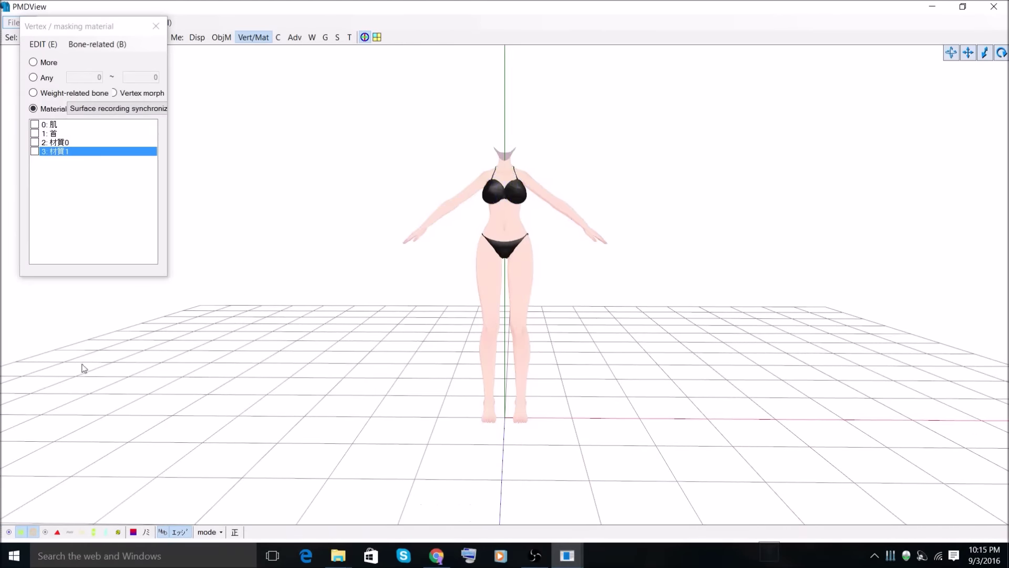
- Examine the base model's materials one by one in the masking list to identify its clothing parts
{"action": "left_click", "coordinate": [35, 153]}
{"action": "right_click", "coordinate": [44, 151]}
{"action": "left_click", "coordinate": [114, 133]}
{"action": "left_click", "coordinate": [63, 152]}
{"action": "double_click", "coordinate": [62, 126]}
{"action": "left_click", "coordinate": [62, 126]}
{"action": "double_click", "coordinate": [62, 134]}
{"action": "left_click", "coordinate": [62, 134]}
{"action": "left_click", "coordinate": [64, 144]}
{"action": "left_click", "coordinate": [156, 26]}
- Delete material 3: 材質1, the black bikini top, from the base model
{"action": "left_click", "coordinate": [253, 36]}
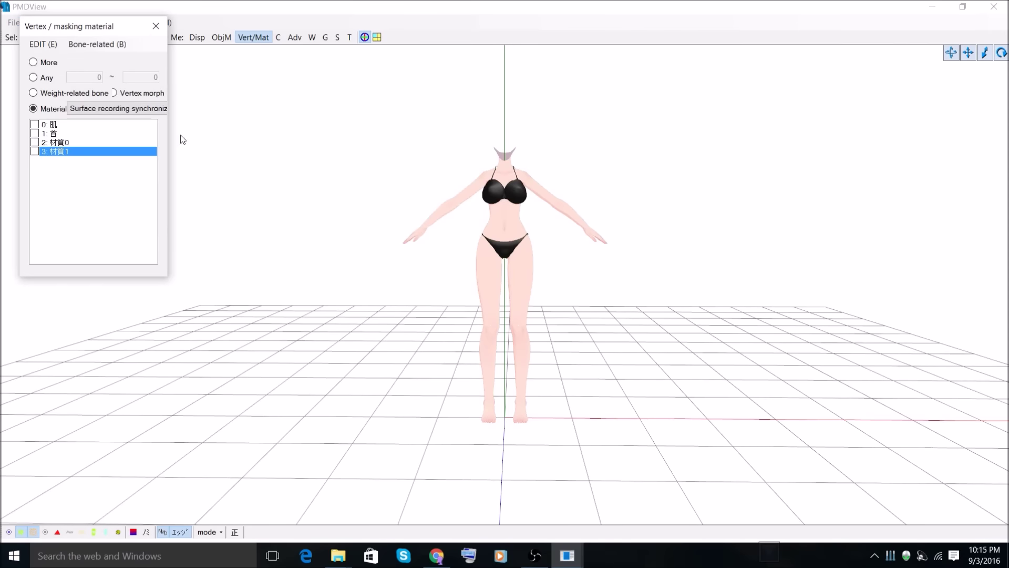
{"action": "left_click", "coordinate": [34, 151]}
{"action": "right_click", "coordinate": [59, 153]}
{"action": "left_click", "coordinate": [131, 272]}
{"action": "left_click", "coordinate": [561, 324]}
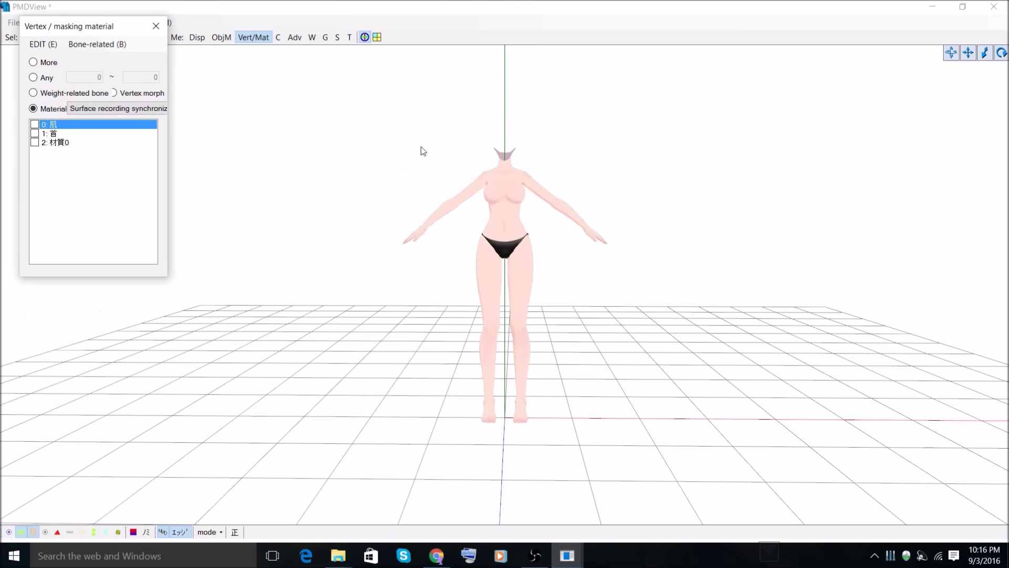
- Import Dark.pmx from the test folder into the open Tda Base model, using the Adding import option at size 1
{"action": "right_click_drag", "start_coordinate": [419, 151], "coordinate": [642, 226]}
{"action": "left_click_drag", "start_coordinate": [91, 27], "coordinate": [63, 57]}
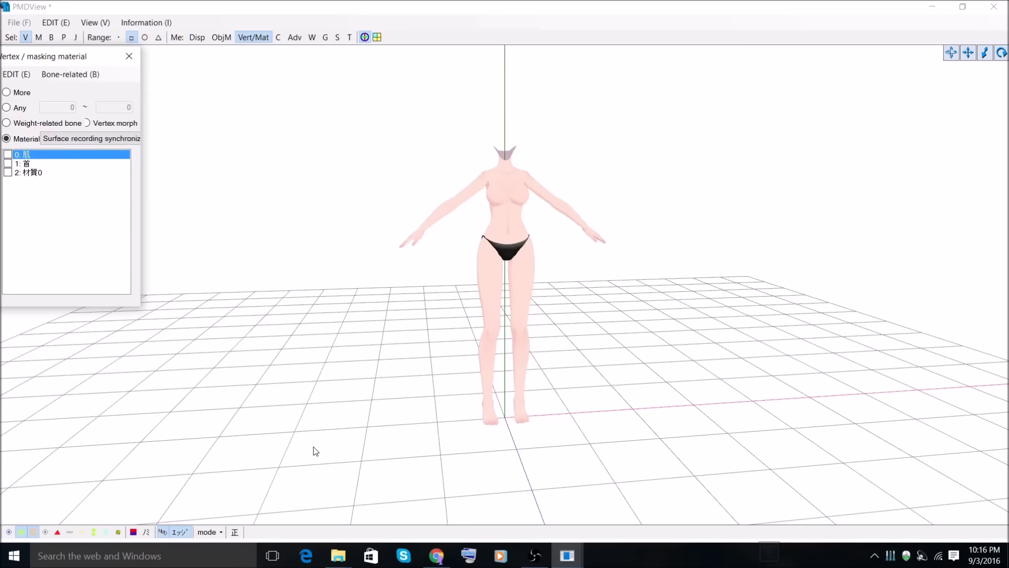
{"action": "mouse_move", "coordinate": [338, 556]}
{"action": "left_click", "coordinate": [289, 534]}
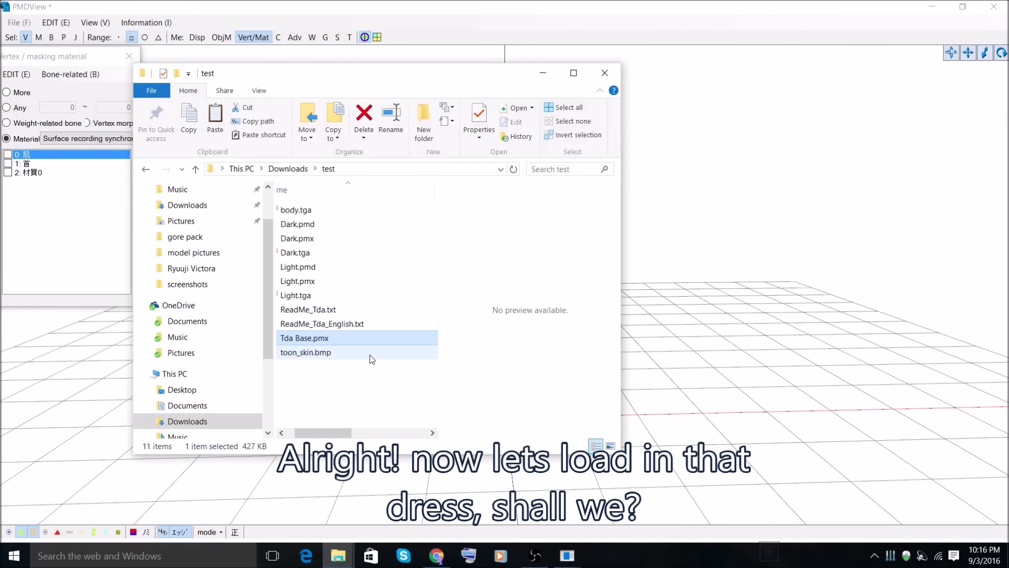
{"action": "left_click", "coordinate": [320, 239]}
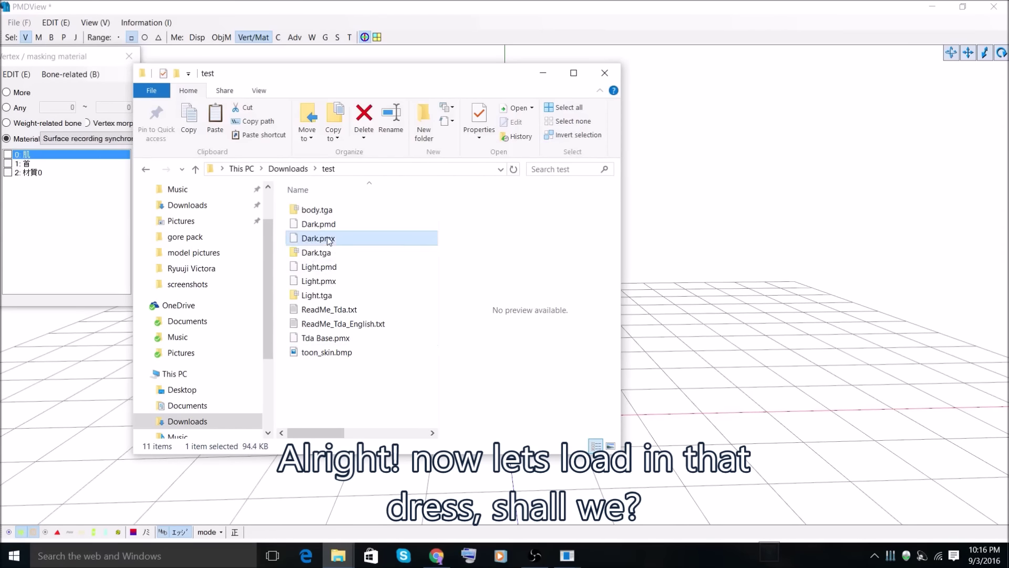
{"action": "left_click_drag", "start_coordinate": [314, 240], "coordinate": [735, 241]}
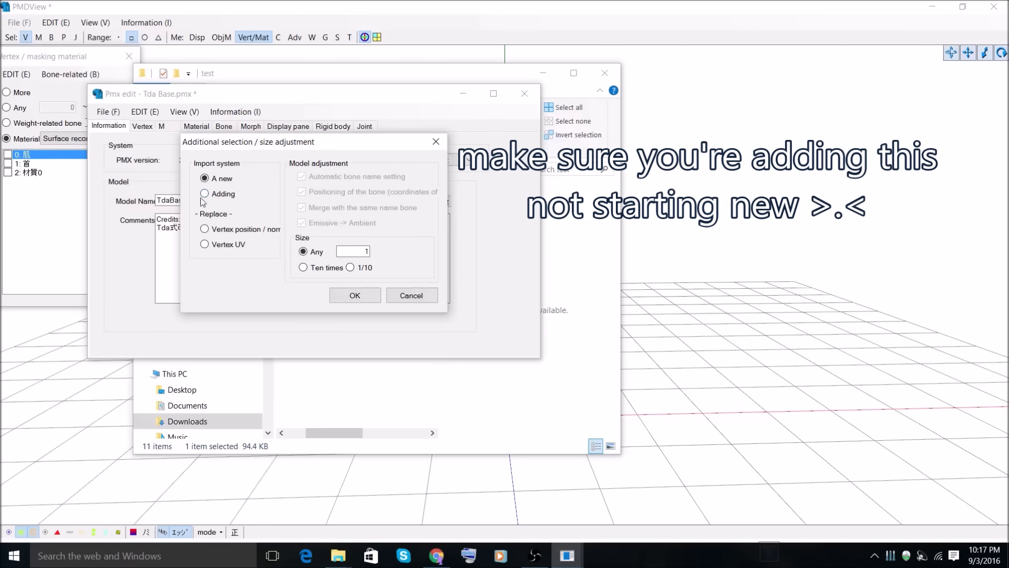
{"action": "left_click", "coordinate": [205, 194]}
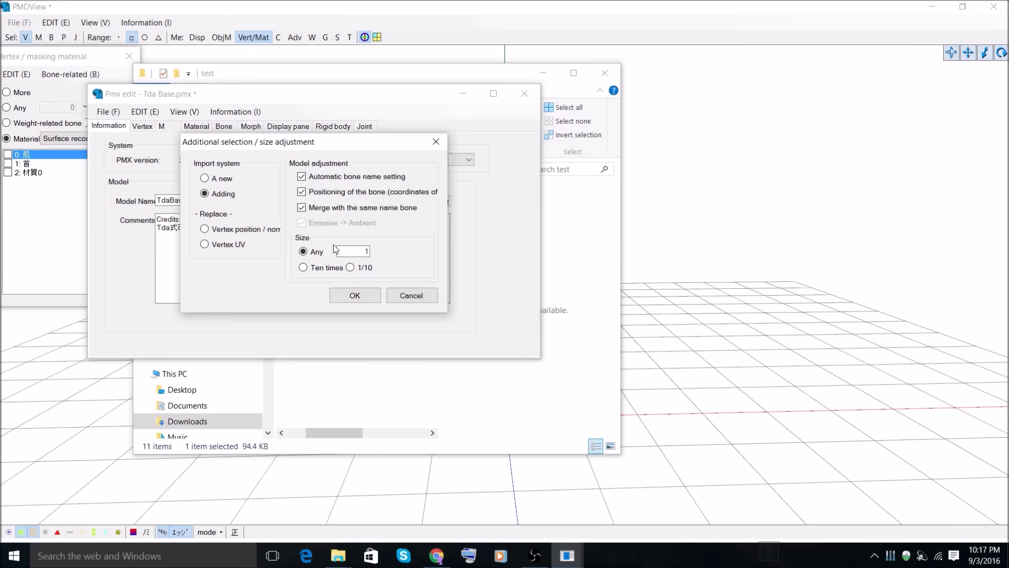
{"action": "left_click", "coordinate": [346, 300]}
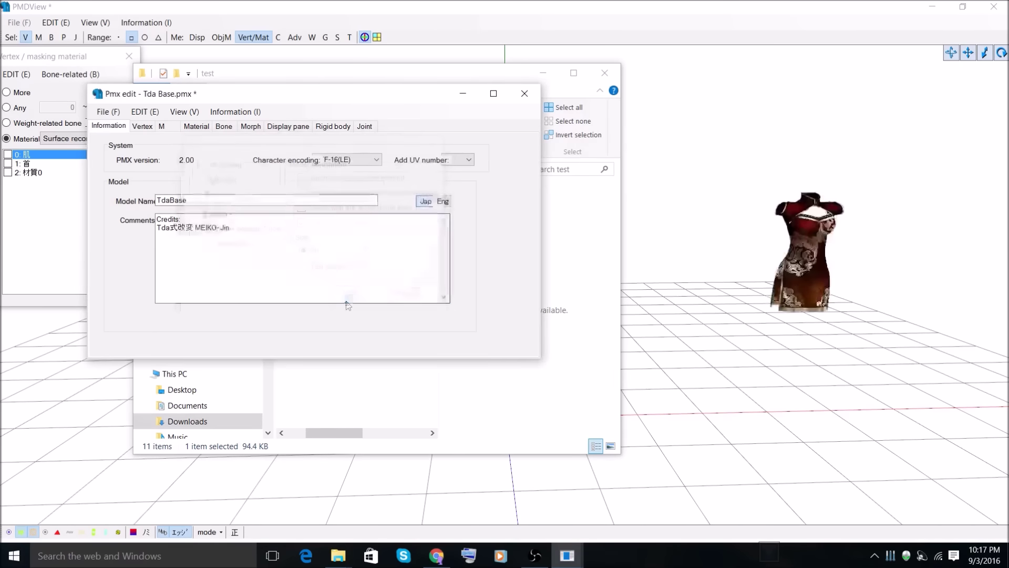
{"action": "left_click", "coordinate": [668, 313]}
{"action": "right_click_drag", "start_coordinate": [669, 314], "coordinate": [661, 323]}
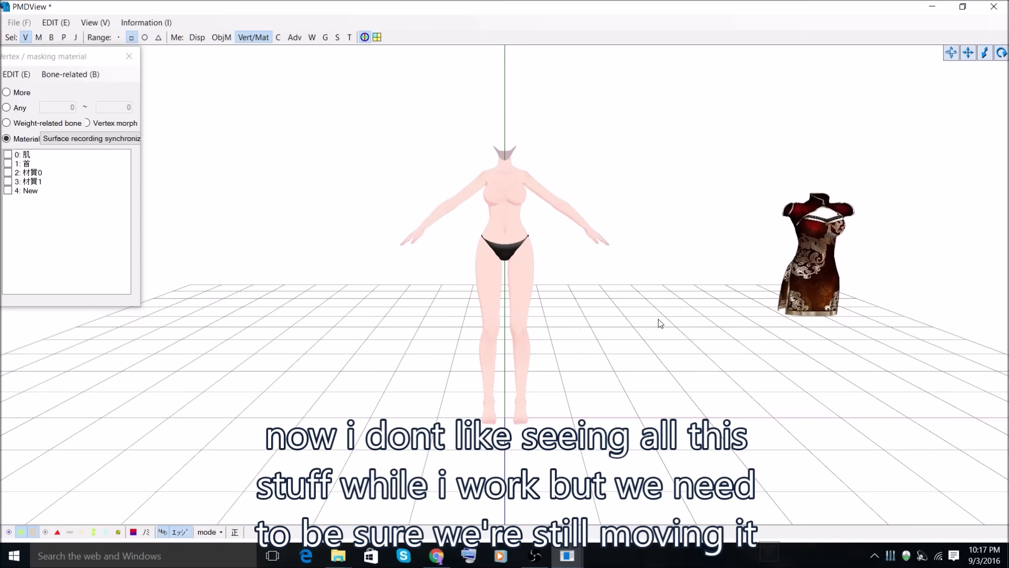
- Limit material masking to the dress materials 3: 材質1 and 4: New, and hide the joints and rigid bodies
{"action": "left_click", "coordinate": [29, 182]}
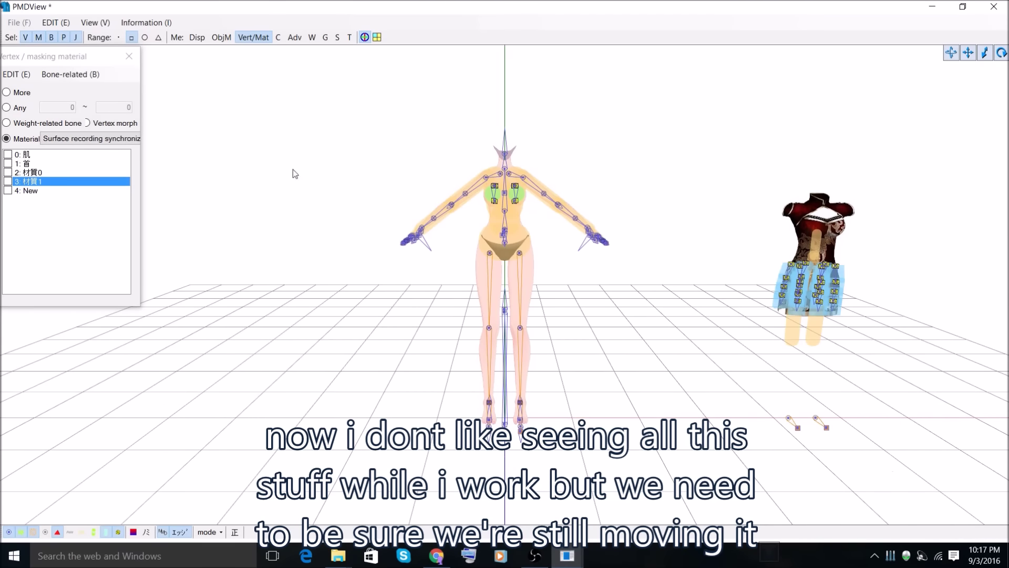
{"action": "left_click", "coordinate": [8, 181]}
{"action": "left_click", "coordinate": [7, 190]}
{"action": "left_click_drag", "start_coordinate": [761, 390], "coordinate": [876, 464]}
{"action": "left_click", "coordinate": [118, 532]}
{"action": "left_click", "coordinate": [106, 532]}
{"action": "left_click", "coordinate": [32, 532]}
{"action": "left_click", "coordinate": [9, 532]}
{"action": "left_click", "coordinate": [20, 532]}
- Try shifting only the dress's foot bones toward the body along X, and undo the move
{"action": "left_click_drag", "start_coordinate": [876, 429], "coordinate": [773, 430]}
{"action": "left_click", "coordinate": [32, 532]}
{"action": "left_click", "coordinate": [21, 532]}
{"action": "left_click", "coordinate": [8, 532]}
{"action": "mouse_move", "coordinate": [688, 378]}
{"action": "right_mouse_down"}
{"action": "mouse_move", "coordinate": [670, 363]}
{"action": "mouse_move", "coordinate": [683, 370]}
{"action": "right_mouse_up"}
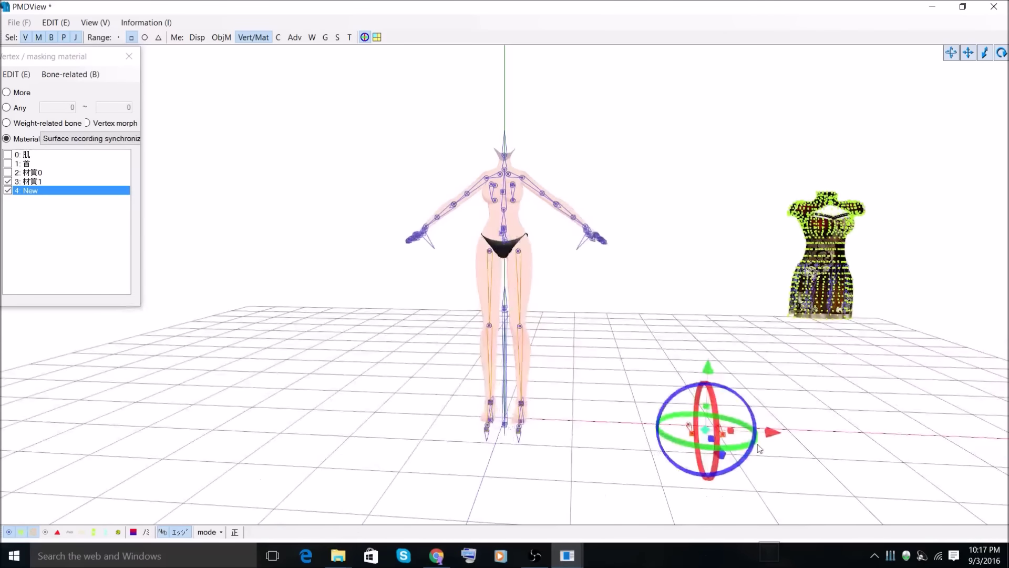
{"action": "key", "text": "ctrl+z"}
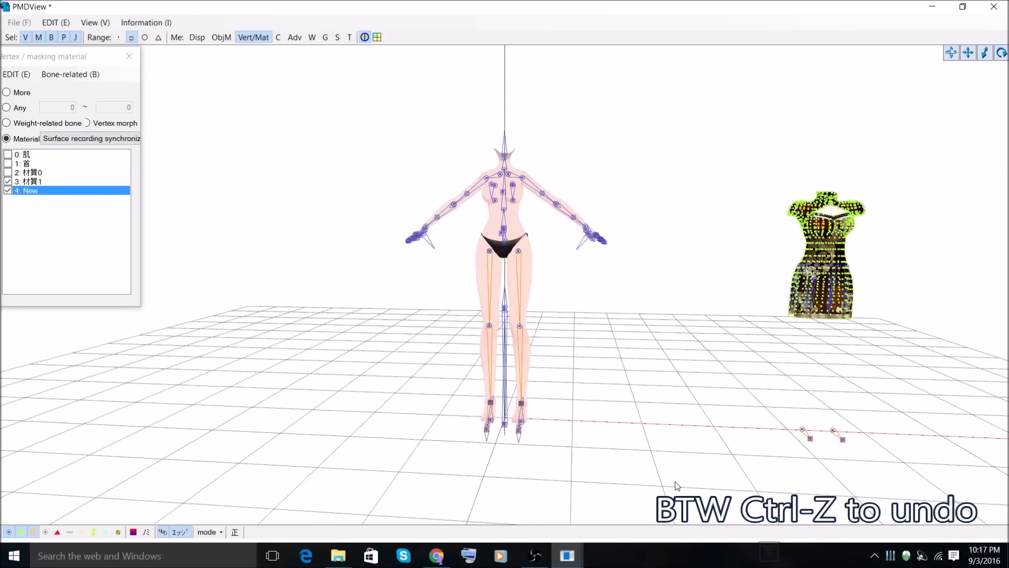
- Hide the vertices and bones in the model view
{"action": "left_click", "coordinate": [23, 534]}
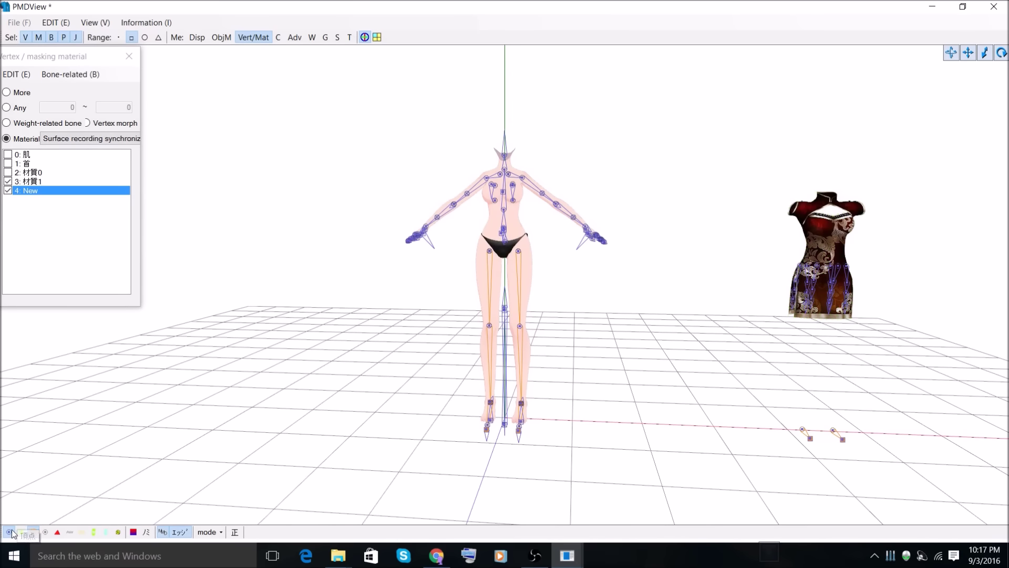
{"action": "left_click", "coordinate": [9, 532]}
{"action": "left_click", "coordinate": [34, 532]}
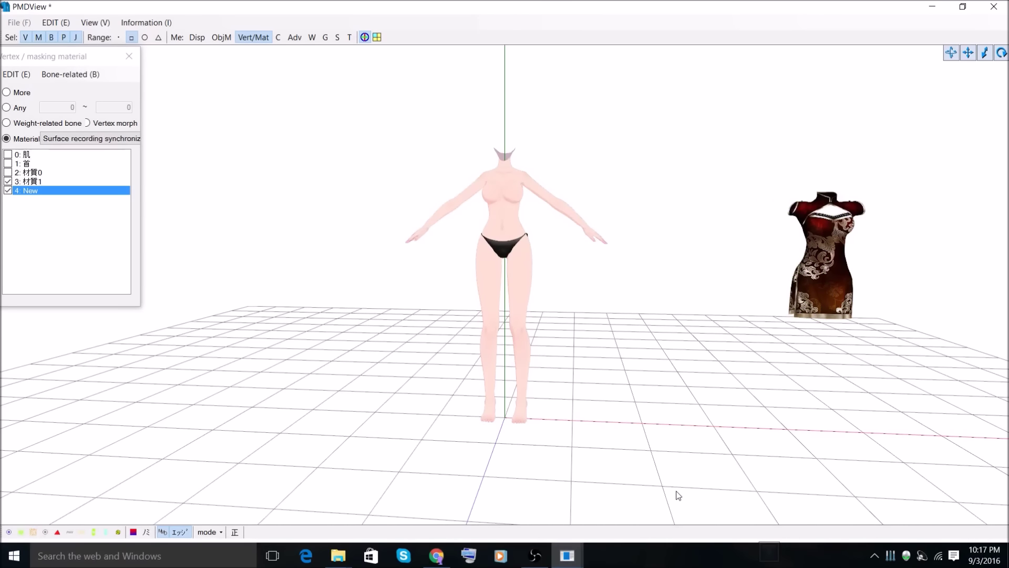
- Select the entire dress with its bones and physics, and move it along X and up along Y onto the base body
{"action": "scroll", "coordinate": [677, 491], "scroll_direction": "down", "scroll_amount": 2}
{"action": "right_click_drag", "start_coordinate": [677, 491], "coordinate": [683, 483]}
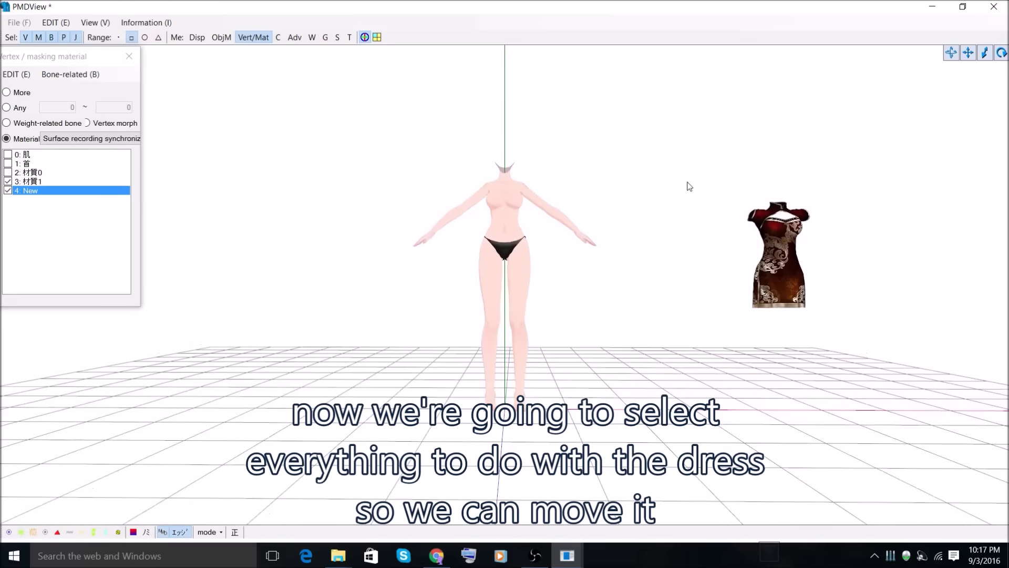
{"action": "left_click_drag", "start_coordinate": [676, 53], "coordinate": [984, 497]}
{"action": "left_click_drag", "start_coordinate": [845, 298], "coordinate": [572, 299]}
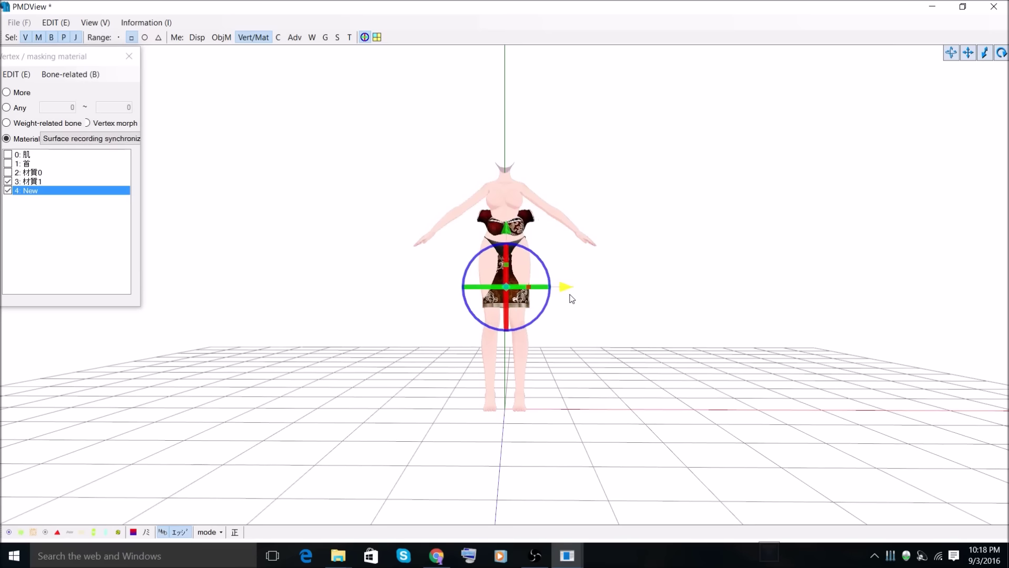
{"action": "left_click_drag", "start_coordinate": [507, 231], "coordinate": [506, 204]}
{"action": "middle_click_drag", "start_coordinate": [592, 196], "coordinate": [610, 225]}
{"action": "scroll", "coordinate": [610, 226], "scroll_direction": "up", "scroll_amount": 6}
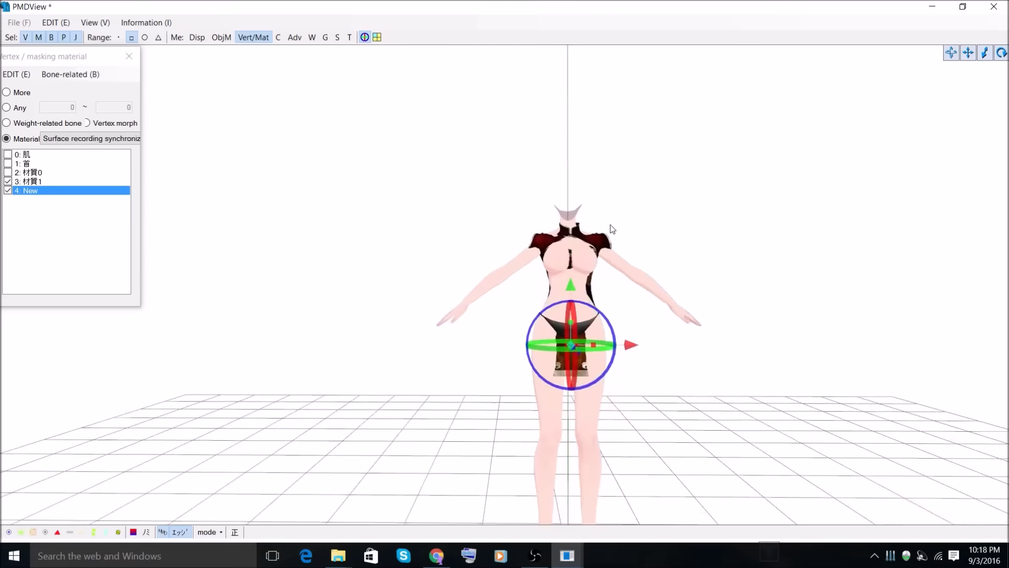
{"action": "middle_click_drag", "start_coordinate": [598, 228], "coordinate": [582, 231]}
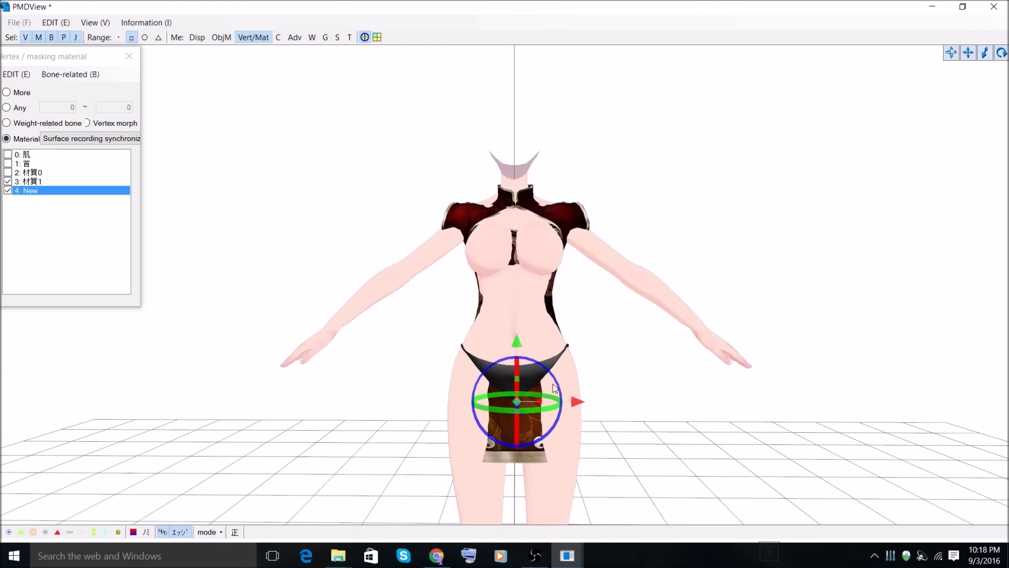
- Raise the dress slightly and shift it forward along Z to line up its neck and chest with the body
{"action": "left_click_drag", "start_coordinate": [518, 345], "coordinate": [516, 339]}
{"action": "right_click_drag", "start_coordinate": [592, 322], "coordinate": [618, 314]}
{"action": "right_click_drag", "start_coordinate": [572, 246], "coordinate": [680, 241]}
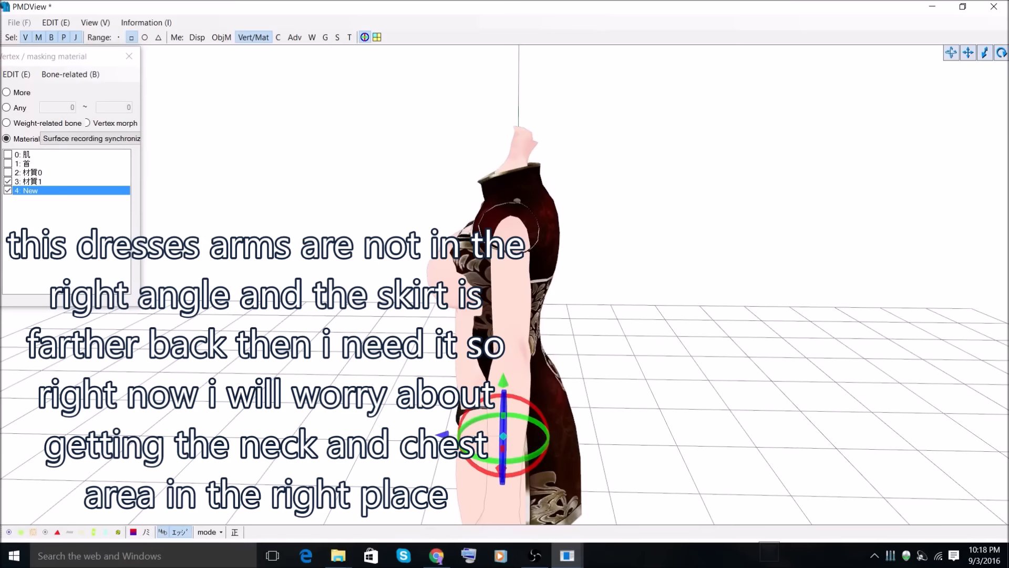
{"action": "left_click_drag", "start_coordinate": [447, 435], "coordinate": [443, 435]}
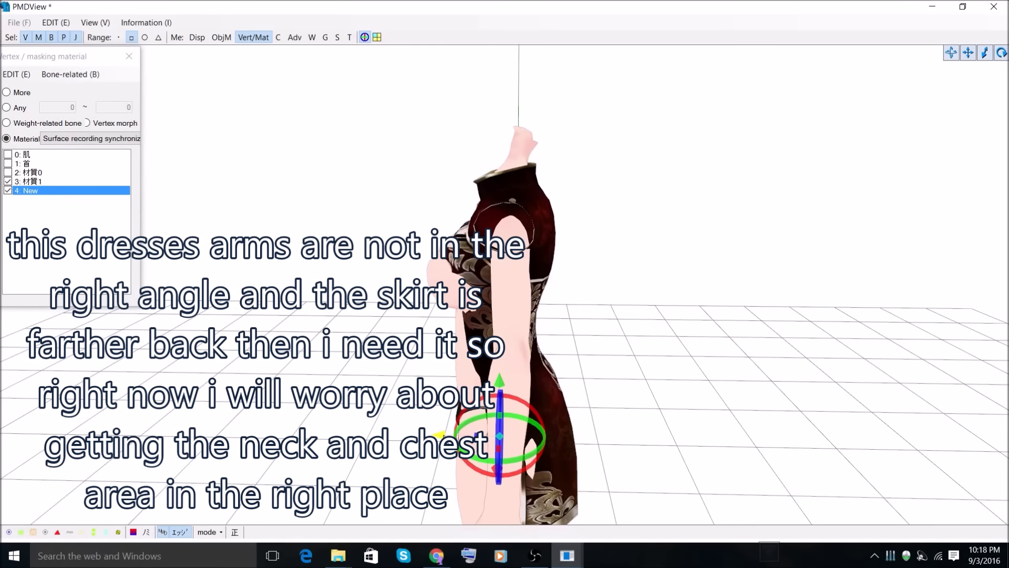
{"action": "mouse_move", "coordinate": [589, 310]}
{"action": "right_mouse_down"}
{"action": "mouse_move", "coordinate": [644, 303]}
{"action": "mouse_move", "coordinate": [578, 297]}
{"action": "mouse_move", "coordinate": [705, 311]}
{"action": "mouse_move", "coordinate": [582, 307]}
{"action": "mouse_move", "coordinate": [591, 302]}
{"action": "right_mouse_up"}
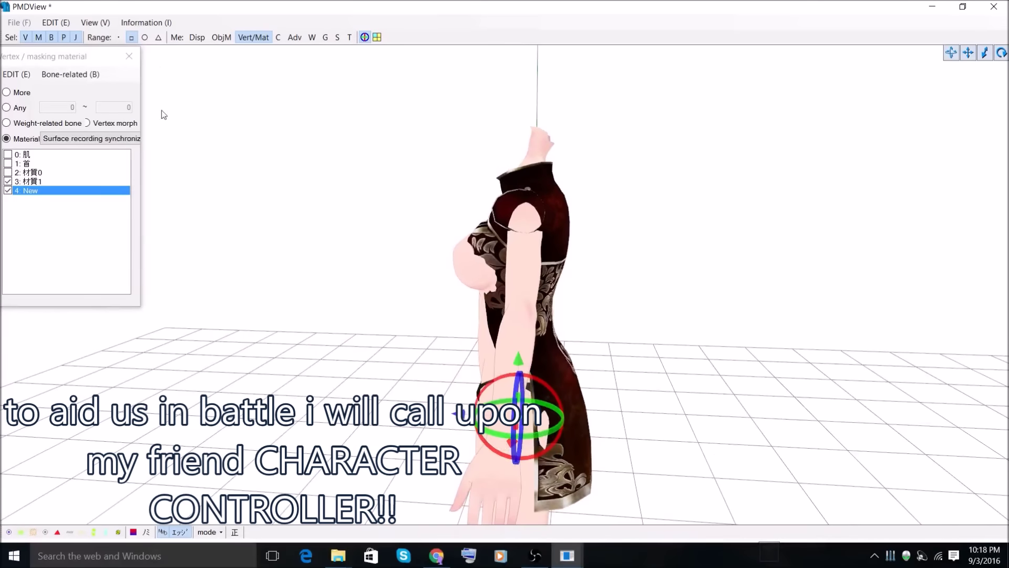
- Set the object operation scale step to 0.1 and scale the selected dress along X and Z
{"action": "left_click", "coordinate": [278, 39]}
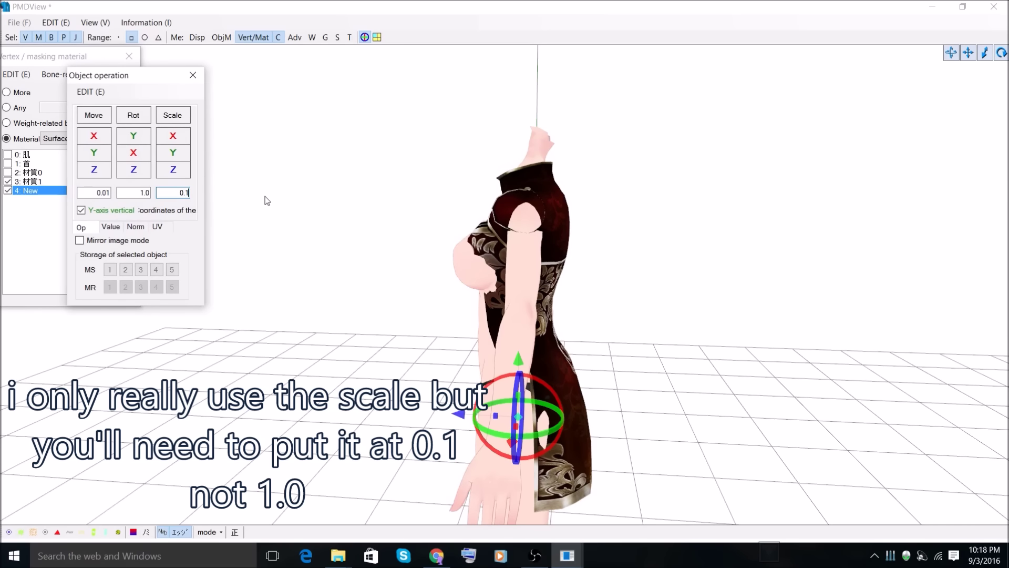
{"action": "left_click_drag", "start_coordinate": [183, 136], "coordinate": [191, 136]}
{"action": "right_click_drag", "start_coordinate": [367, 220], "coordinate": [685, 304]}
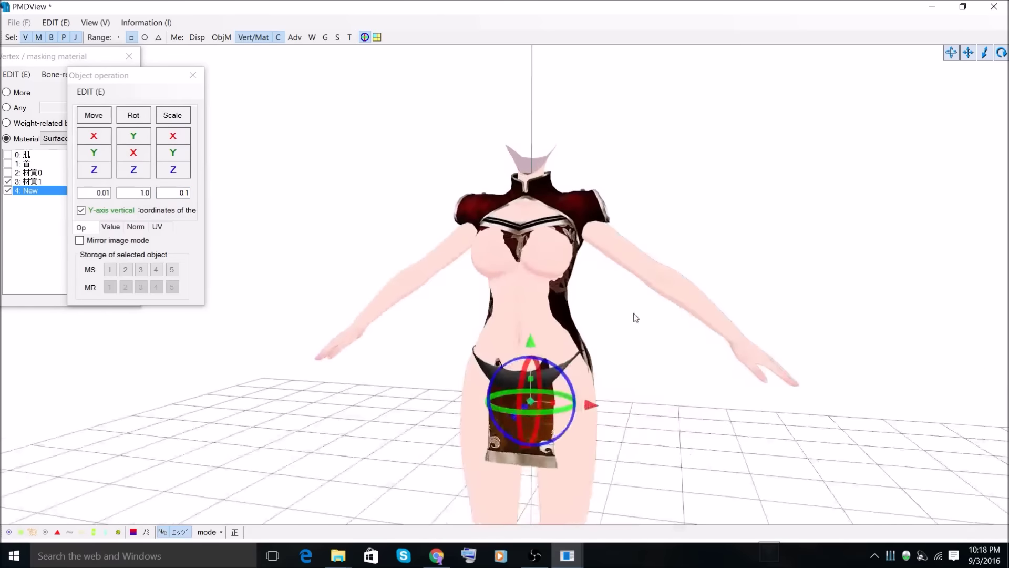
{"action": "left_click", "coordinate": [173, 168]}
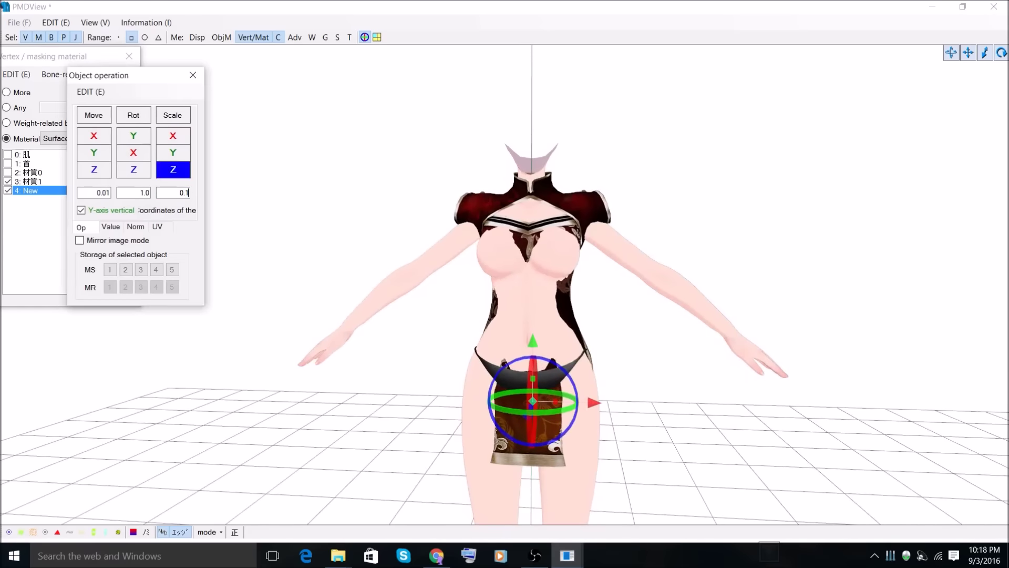
- Try scaling the dress along Y, and undo the change
{"action": "left_click", "coordinate": [173, 153]}
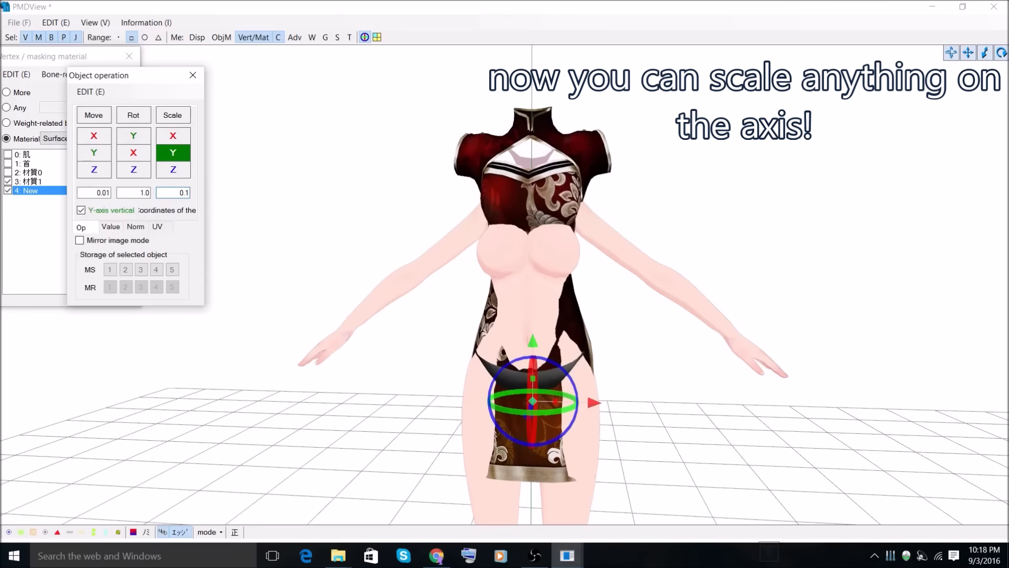
{"action": "left_click_drag", "start_coordinate": [182, 153], "coordinate": [176, 140]}
{"action": "key", "text": "ctrl+z"}
- Scale the dress's depth along Z and shift it forward to fit the collar and chest to the body
{"action": "right_click_drag", "start_coordinate": [462, 279], "coordinate": [527, 290]}
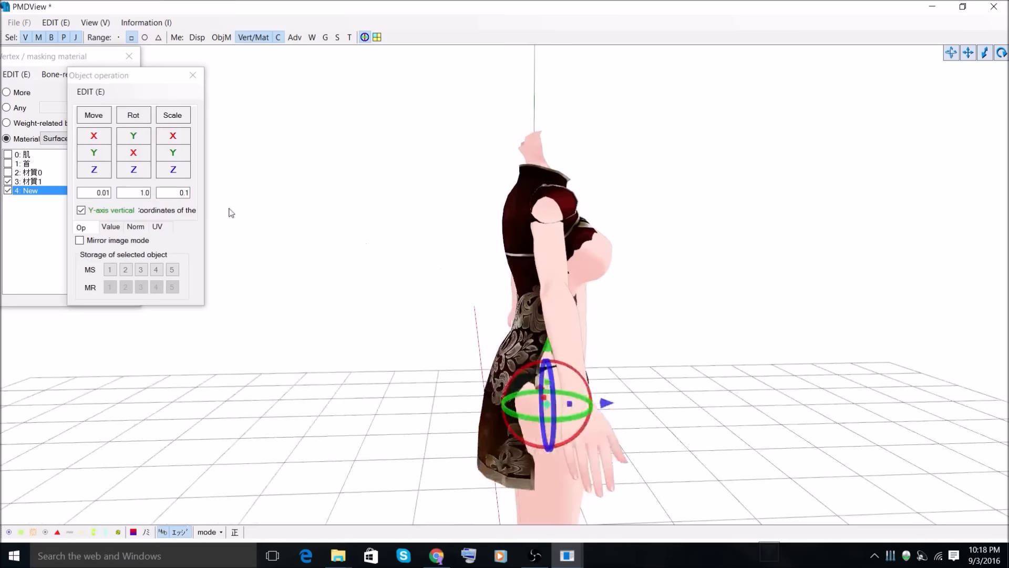
{"action": "left_click_drag", "start_coordinate": [179, 171], "coordinate": [180, 171]}
{"action": "right_click_drag", "start_coordinate": [610, 405], "coordinate": [635, 391]}
{"action": "scroll", "coordinate": [610, 379], "scroll_direction": "up", "scroll_amount": 5}
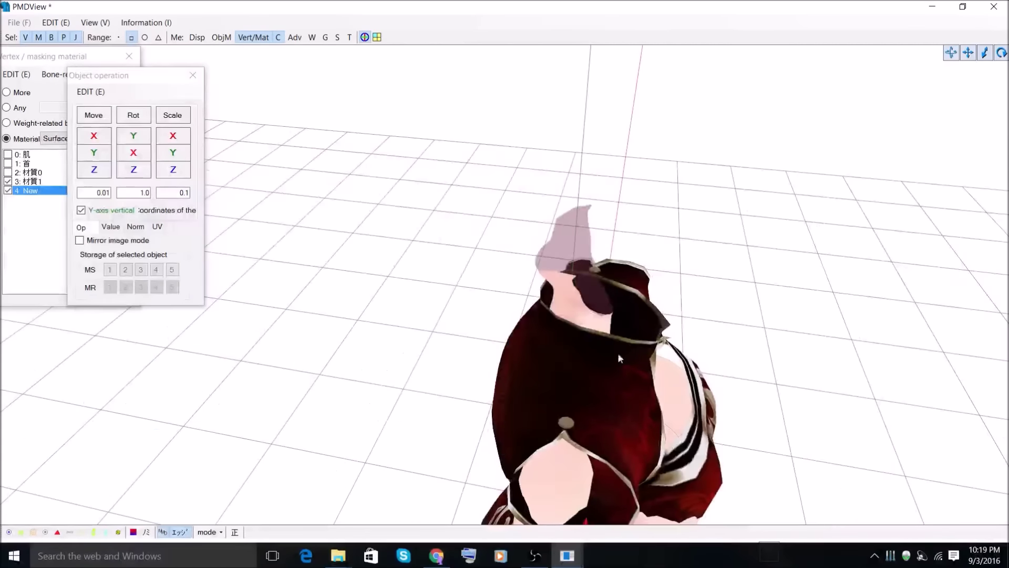
{"action": "key", "text": "Left"}
{"action": "key", "text": "ctrl+z"}
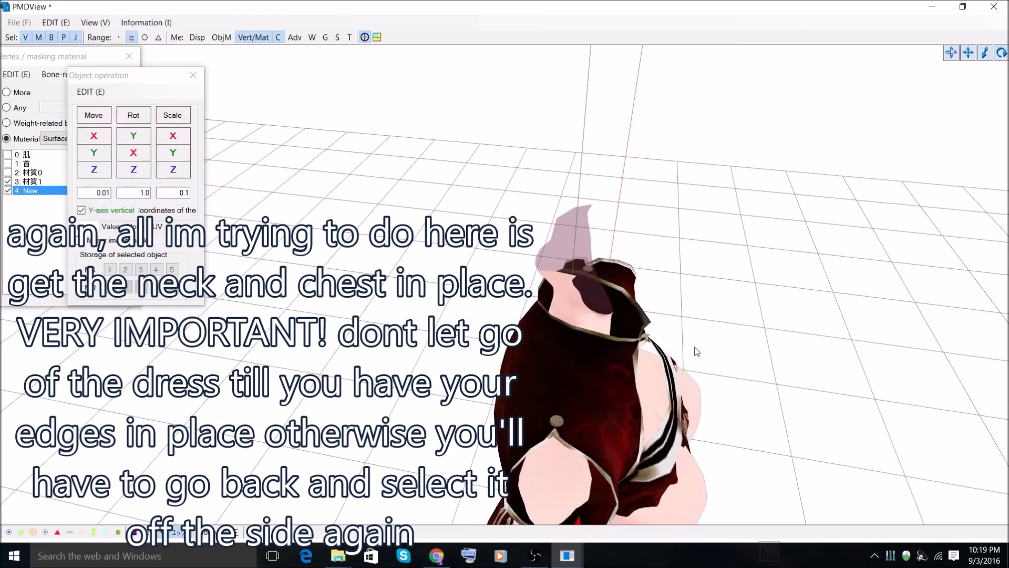
{"action": "scroll", "coordinate": [697, 352], "scroll_direction": "down", "scroll_amount": 5}
{"action": "right_click_drag", "start_coordinate": [697, 351], "coordinate": [624, 455]}
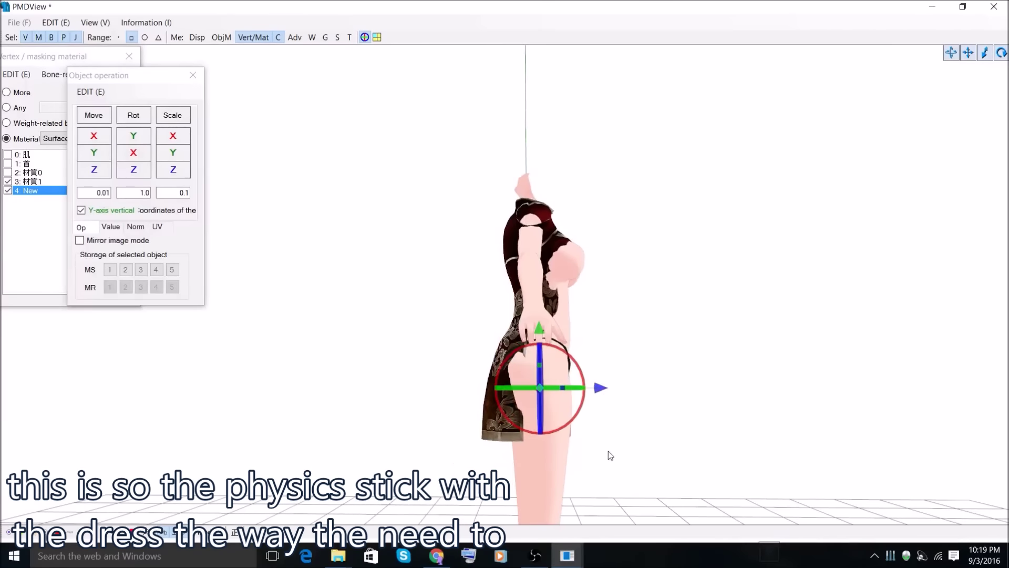
{"action": "left_click_drag", "start_coordinate": [602, 389], "coordinate": [610, 389]}
- Display the vertices again and restrict selection to vertices, excluding faces, bones, rigid bodies and joints
{"action": "right_click_drag", "start_coordinate": [649, 420], "coordinate": [680, 459]}
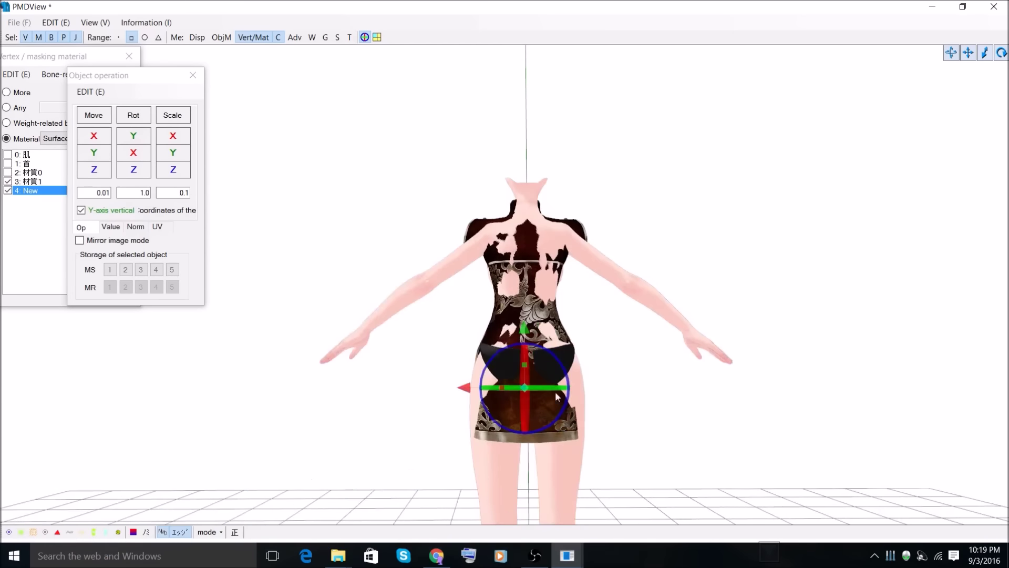
{"action": "right_click_drag", "start_coordinate": [624, 427], "coordinate": [665, 346]}
{"action": "scroll", "coordinate": [551, 319], "scroll_direction": "down", "scroll_amount": 2}
{"action": "middle_click_drag", "start_coordinate": [551, 318], "coordinate": [550, 305]}
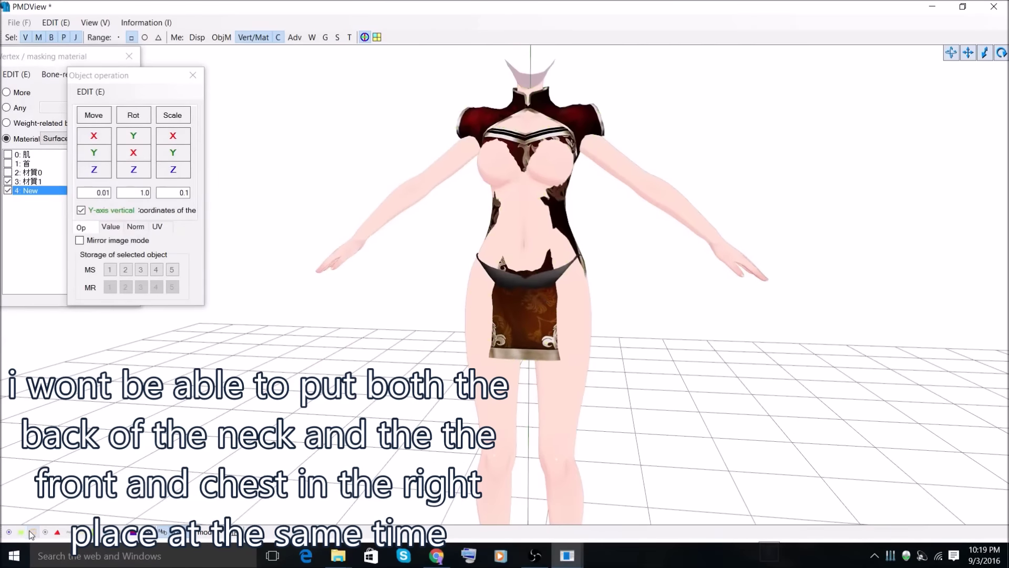
{"action": "left_click", "coordinate": [33, 532]}
{"action": "left_click", "coordinate": [21, 532]}
{"action": "left_click", "coordinate": [38, 38]}
{"action": "left_click", "coordinate": [51, 38]}
{"action": "left_click", "coordinate": [64, 37]}
{"action": "left_click", "coordinate": [76, 37]}
- Select the dress's front vertices from the side, scale them along Z and move them forward to cover the chest and belly
{"action": "right_click_drag", "start_coordinate": [574, 346], "coordinate": [577, 360]}
{"action": "right_click_drag", "start_coordinate": [600, 452], "coordinate": [420, 154]}
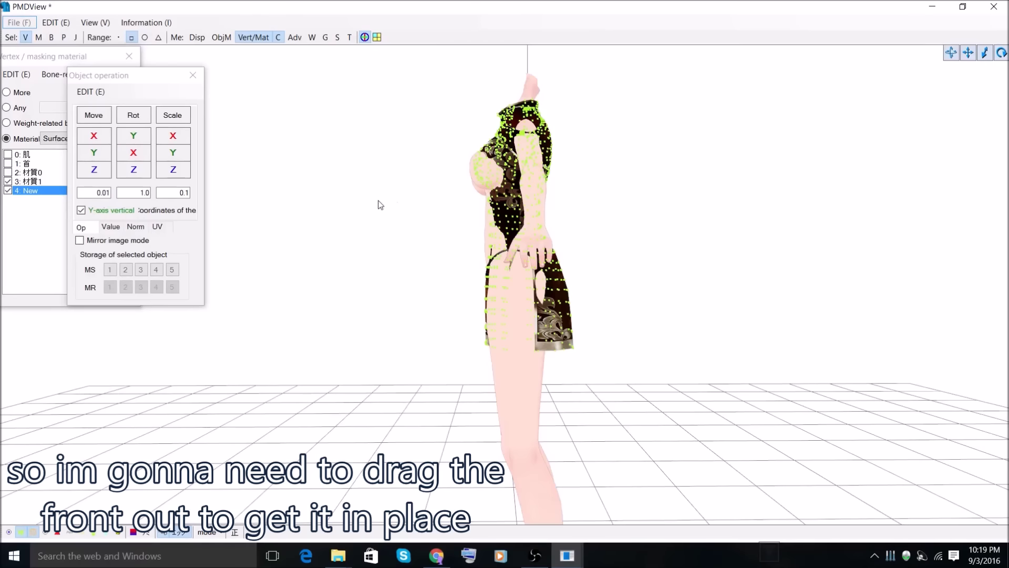
{"action": "left_click_drag", "start_coordinate": [412, 125], "coordinate": [514, 445]}
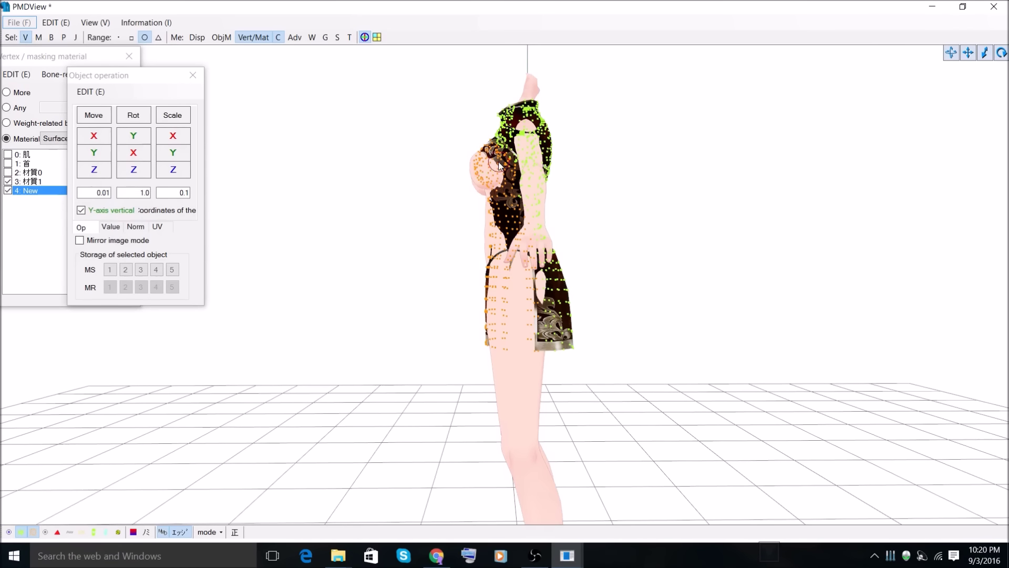
{"action": "left_click", "coordinate": [501, 379]}
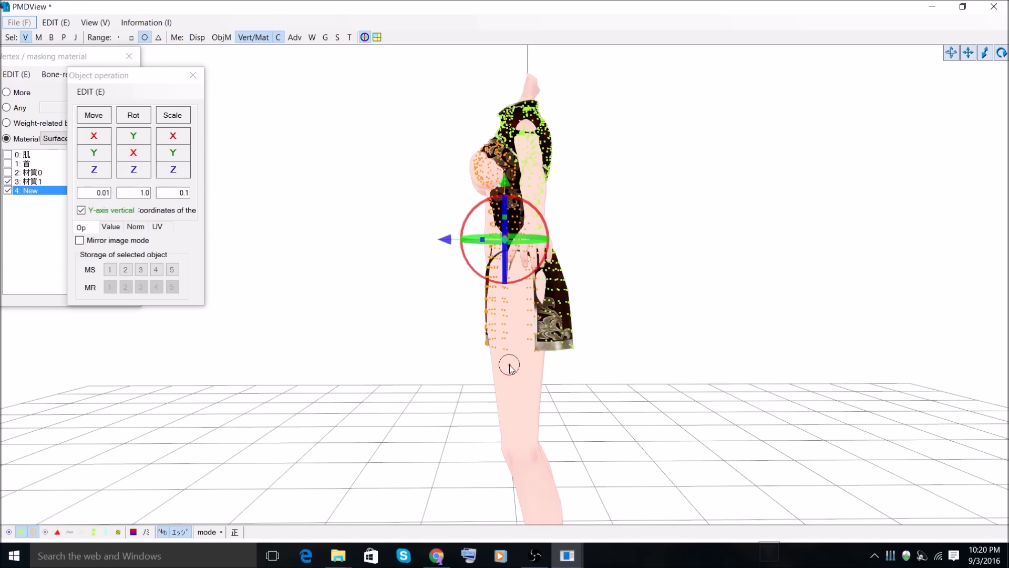
{"action": "left_click", "coordinate": [176, 173]}
{"action": "left_click_drag", "start_coordinate": [446, 243], "coordinate": [440, 245]}
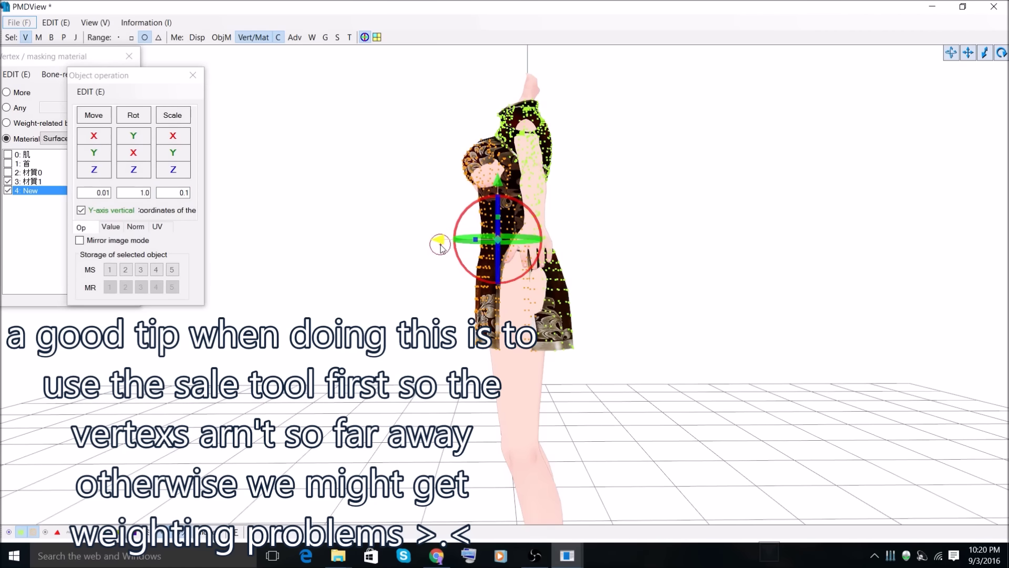
- Scale the selected skirt vertices along X until the dress covers the hips from the front
{"action": "right_click_drag", "start_coordinate": [760, 360], "coordinate": [712, 342]}
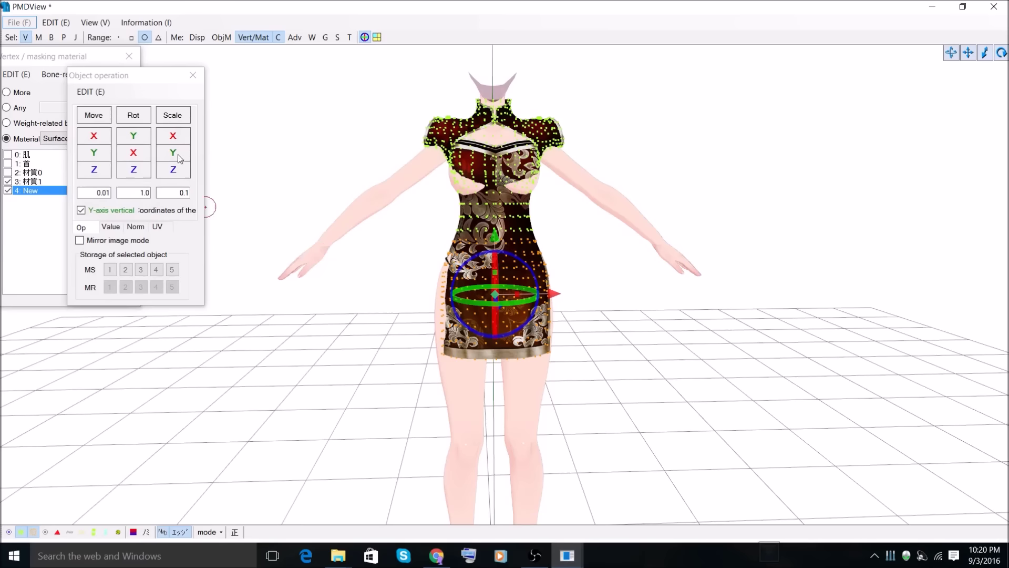
{"action": "left_click_drag", "start_coordinate": [173, 136], "coordinate": [178, 136]}
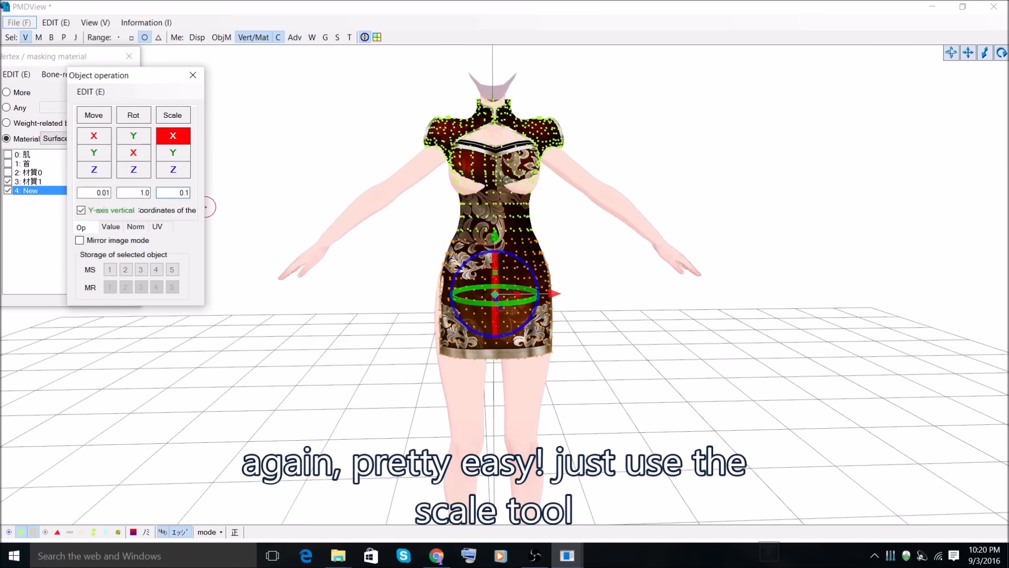
{"action": "left_click", "coordinate": [554, 296]}
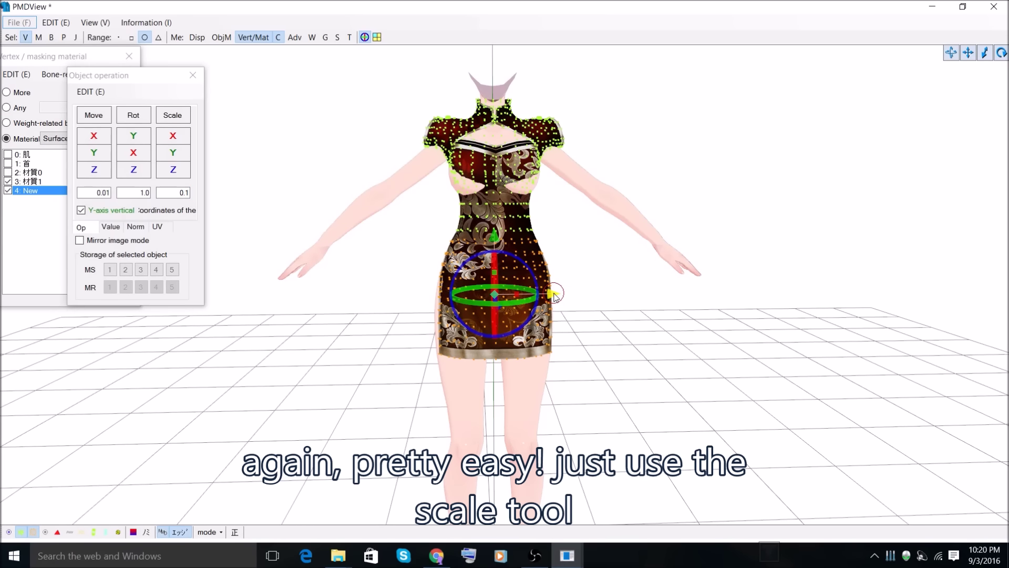
{"action": "left_click_drag", "start_coordinate": [173, 136], "coordinate": [177, 136]}
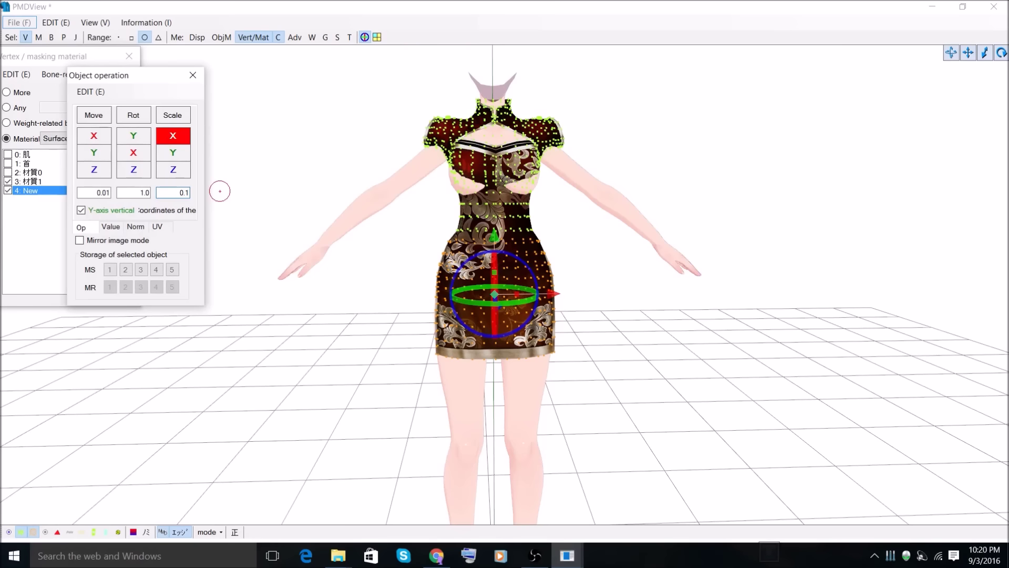
- Move the dress's side vertices near the hip along X to fit the body outline
{"action": "right_click_drag", "start_coordinate": [522, 330], "coordinate": [574, 338]}
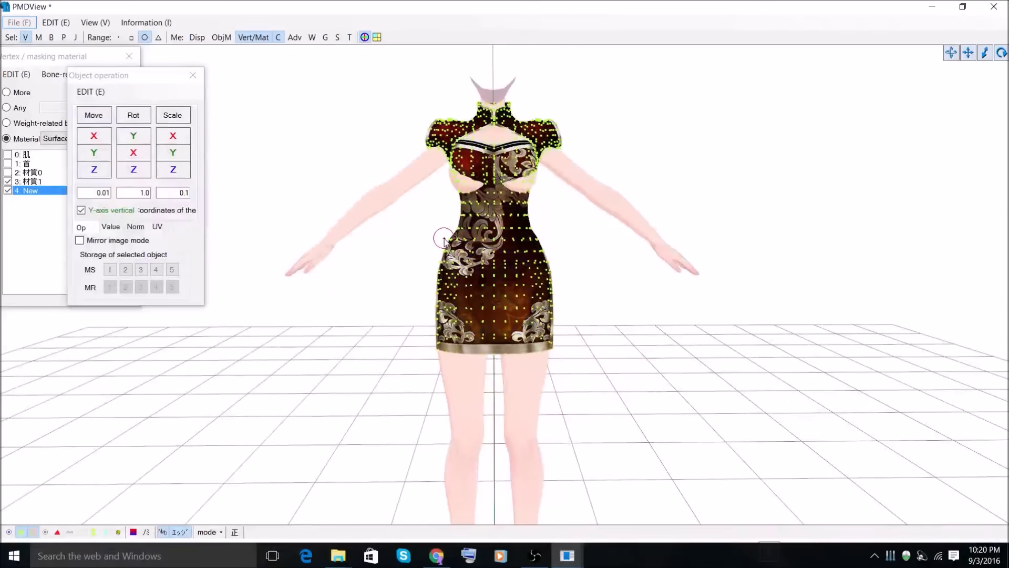
{"action": "scroll", "coordinate": [443, 239], "scroll_direction": "up", "scroll_amount": 5}
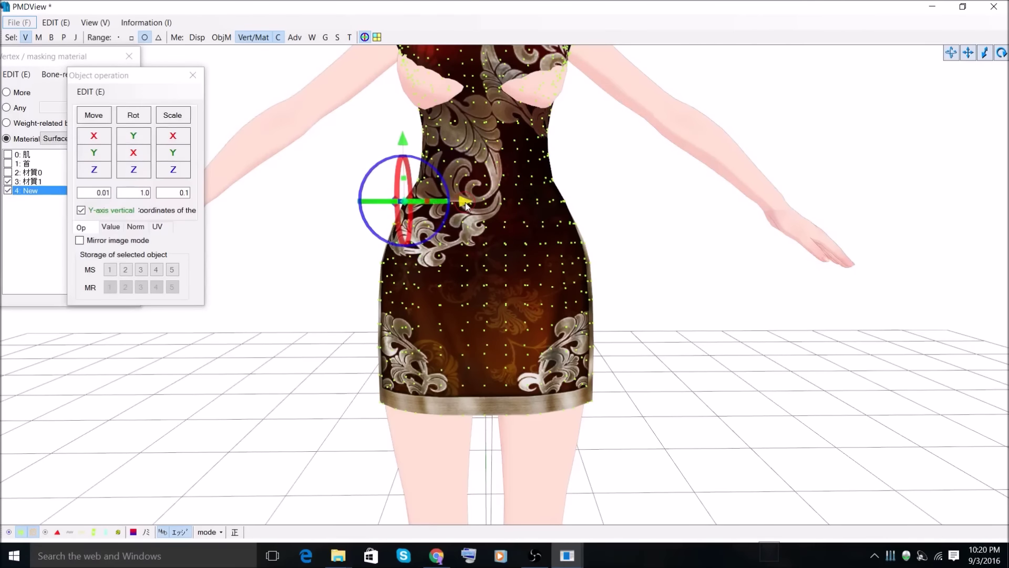
{"action": "right_click_drag", "start_coordinate": [572, 210], "coordinate": [619, 228]}
{"action": "right_click_drag", "start_coordinate": [511, 300], "coordinate": [431, 285]}
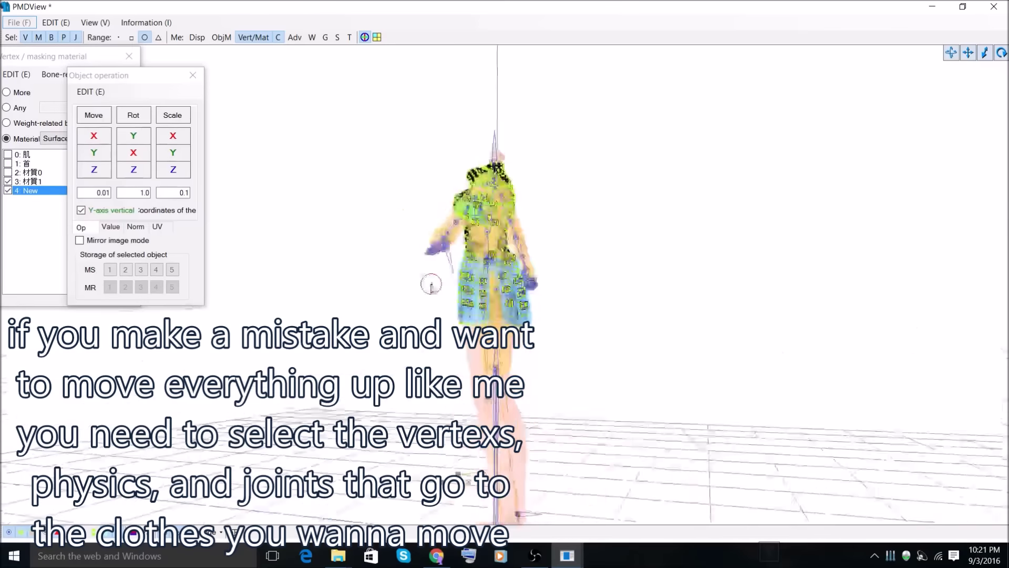
- Box-select the whole dress, then exclude faces from selection and switch the selection range to the circle brush
{"action": "right_click_drag", "start_coordinate": [571, 256], "coordinate": [510, 167]}
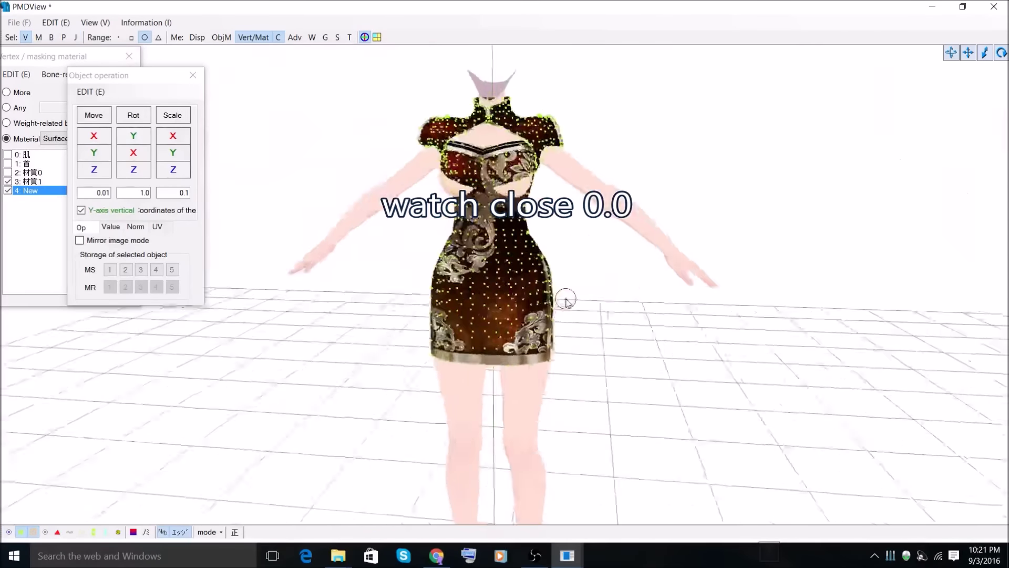
{"action": "left_click_drag", "start_coordinate": [246, 81], "coordinate": [721, 524]}
{"action": "left_click_drag", "start_coordinate": [723, 527], "coordinate": [723, 527]}
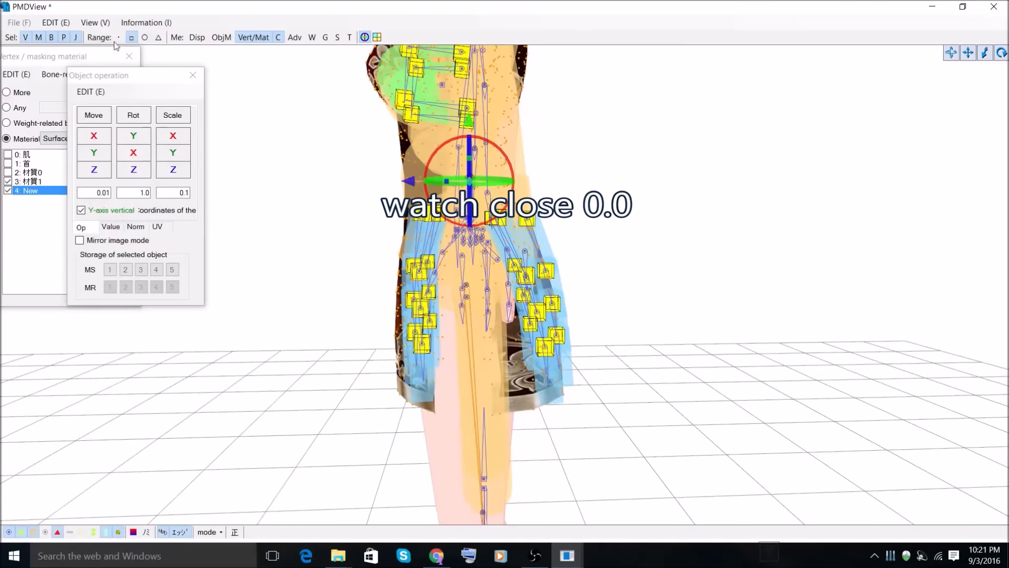
{"action": "left_click", "coordinate": [38, 37]}
{"action": "left_click", "coordinate": [145, 37]}
{"action": "right_click", "coordinate": [277, 204]}
{"action": "right_click_drag", "start_coordinate": [631, 203], "coordinate": [549, 197]}
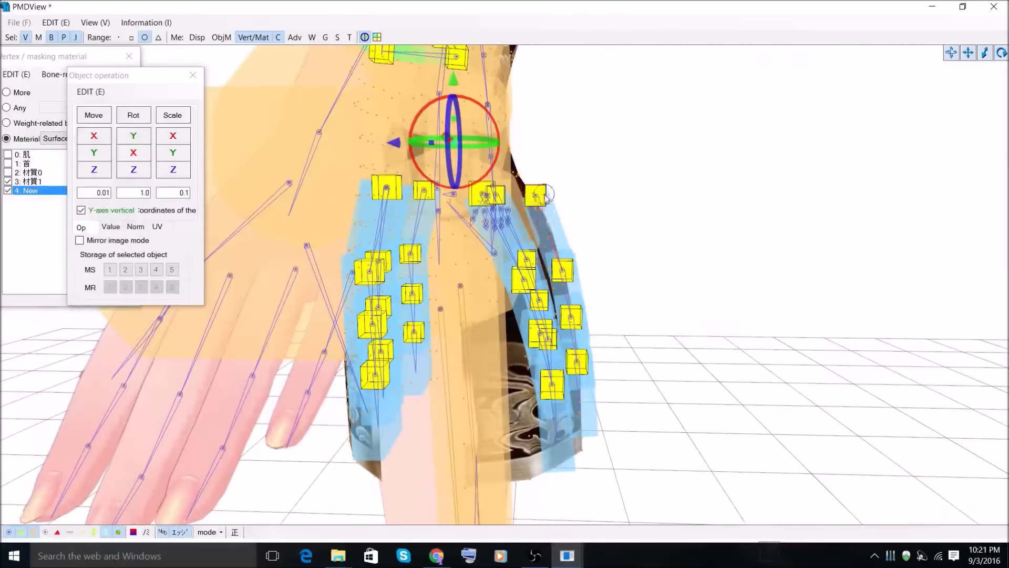
- Add the skirt's bones, rigid bodies and joints around the whole hem to the selection
{"action": "left_click", "coordinate": [575, 314], "text": "shift"}
{"action": "left_click", "coordinate": [580, 364], "text": "shift"}
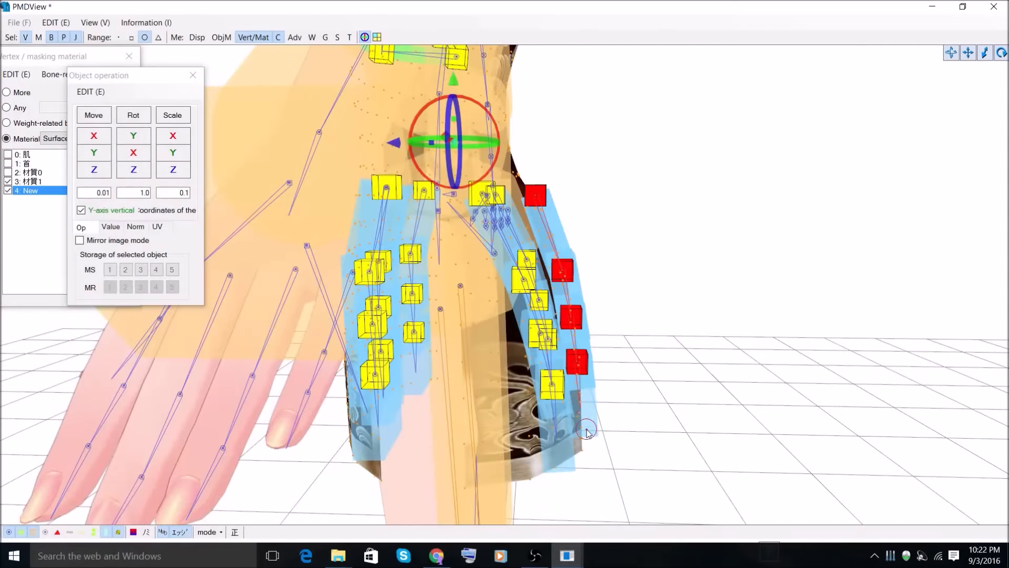
{"action": "right_click_drag", "start_coordinate": [637, 425], "coordinate": [652, 418]}
{"action": "left_click", "coordinate": [557, 389], "text": "shift"}
{"action": "left_click_drag", "start_coordinate": [546, 362], "coordinate": [536, 294], "text": "shift"}
{"action": "right_click_drag", "start_coordinate": [594, 234], "coordinate": [683, 249]}
{"action": "mouse_move", "coordinate": [369, 188]}
{"action": "left_mouse_down", "text": "shift"}
{"action": "mouse_move", "coordinate": [362, 351]}
{"action": "mouse_move", "coordinate": [390, 351]}
{"action": "mouse_move", "coordinate": [393, 375]}
{"action": "left_mouse_up", "text": "shift"}
{"action": "right_click_drag", "start_coordinate": [594, 310], "coordinate": [421, 294]}
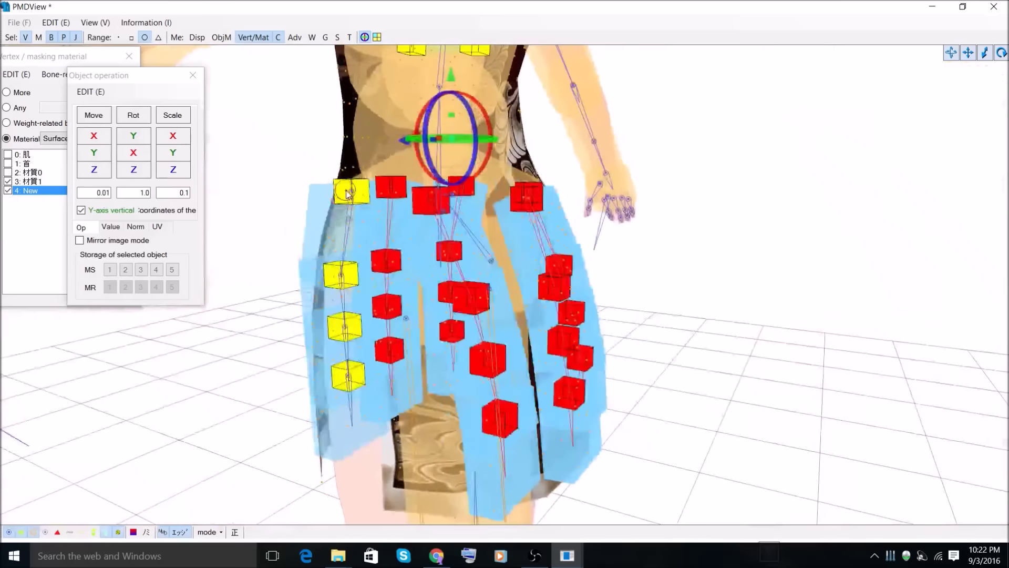
{"action": "left_click_drag", "start_coordinate": [349, 193], "coordinate": [348, 388], "text": "shift"}
{"action": "scroll", "coordinate": [667, 325], "scroll_direction": "down", "scroll_amount": 5}
{"action": "right_click_drag", "start_coordinate": [666, 325], "coordinate": [633, 394]}
- Hide the vertices, bones, rigid bodies and joints while keeping the dress selected
{"action": "left_click", "coordinate": [118, 532]}
{"action": "left_click", "coordinate": [106, 532]}
{"action": "left_click", "coordinate": [10, 532]}
{"action": "left_click", "coordinate": [21, 532]}
{"action": "left_click", "coordinate": [33, 532]}
- Adjust the selected dress's height along Y together with its bones and physics, checking the fit from front and side
{"action": "scroll", "coordinate": [570, 379], "scroll_direction": "up", "scroll_amount": 5}
{"action": "left_click_drag", "start_coordinate": [490, 159], "coordinate": [490, 166]}
{"action": "right_click_drag", "start_coordinate": [490, 165], "coordinate": [468, 185]}
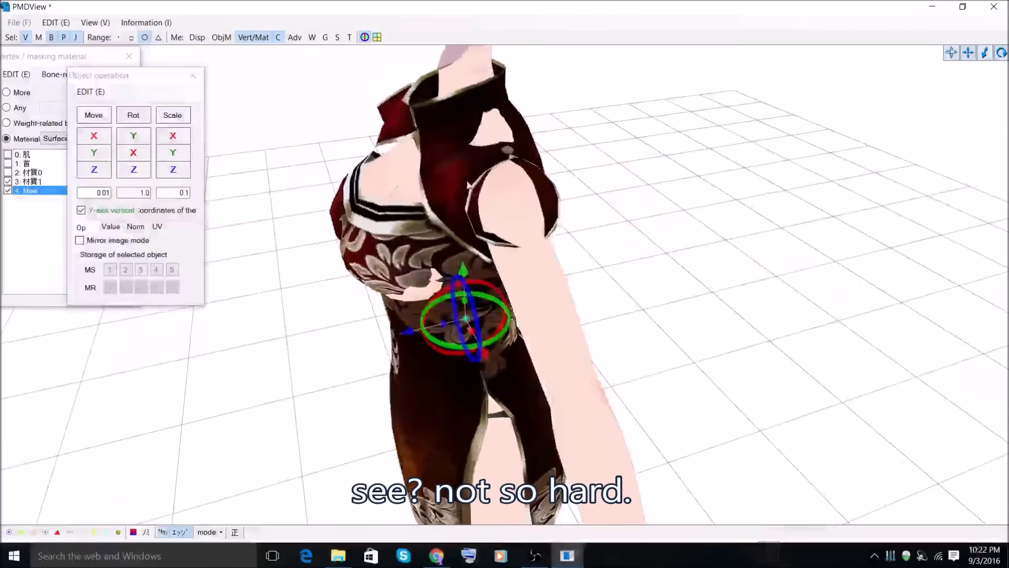
{"action": "right_click_drag", "start_coordinate": [373, 141], "coordinate": [440, 125]}
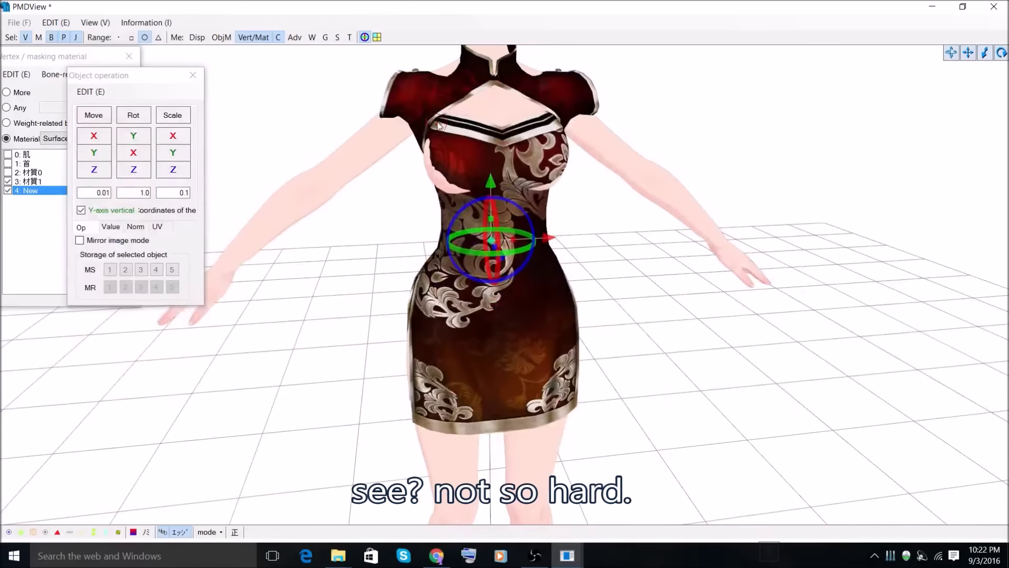
{"action": "right_click_drag", "start_coordinate": [528, 93], "coordinate": [455, 143]}
{"action": "left_click_drag", "start_coordinate": [466, 213], "coordinate": [478, 224]}
{"action": "right_click_drag", "start_coordinate": [479, 226], "coordinate": [609, 217]}
{"action": "right_click_drag", "start_coordinate": [462, 104], "coordinate": [394, 155]}
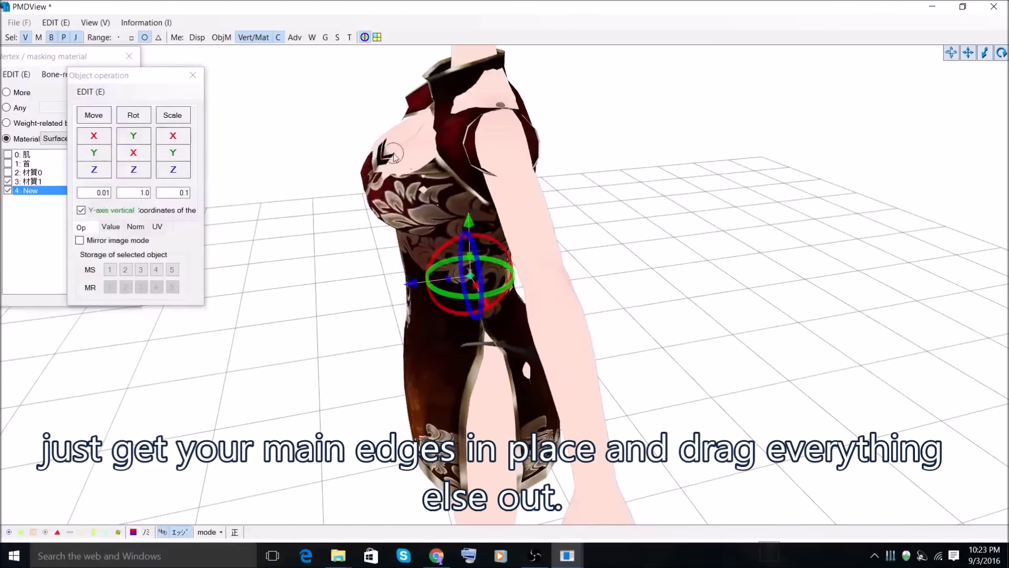
{"action": "right_click_drag", "start_coordinate": [469, 227], "coordinate": [434, 107]}
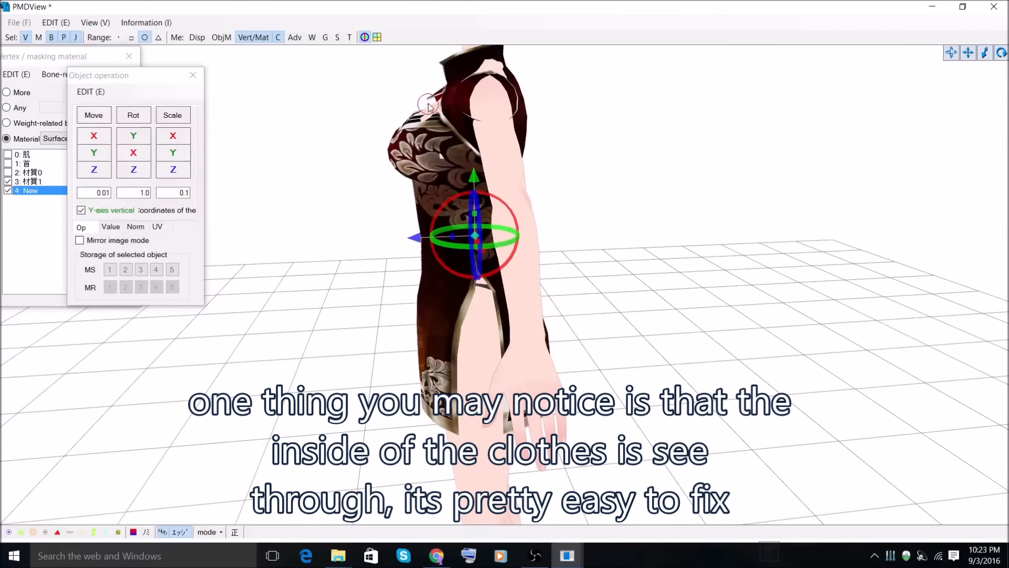
- Switch to the Pmx edit window and make the dress materials 材質1 and New double-sided
{"action": "left_click", "coordinate": [567, 555]}
{"action": "left_click", "coordinate": [497, 502]}
{"action": "left_click_drag", "start_coordinate": [361, 94], "coordinate": [836, 80]}
{"action": "left_click", "coordinate": [672, 112]}
{"action": "left_click", "coordinate": [604, 161]}
{"action": "left_click", "coordinate": [601, 170], "text": "ctrl"}
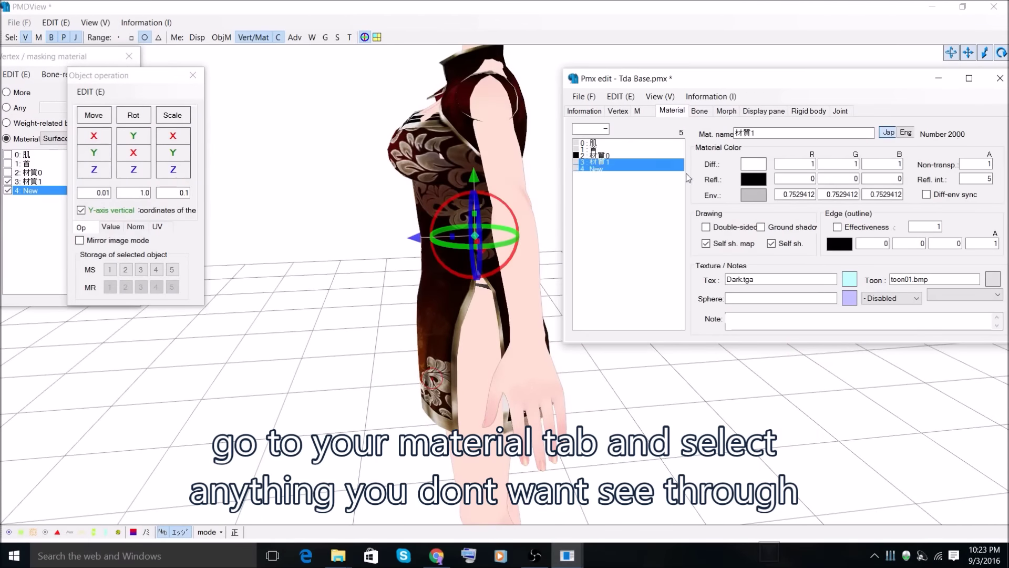
{"action": "left_click", "coordinate": [707, 228]}
{"action": "right_click_drag", "start_coordinate": [454, 117], "coordinate": [667, 133]}
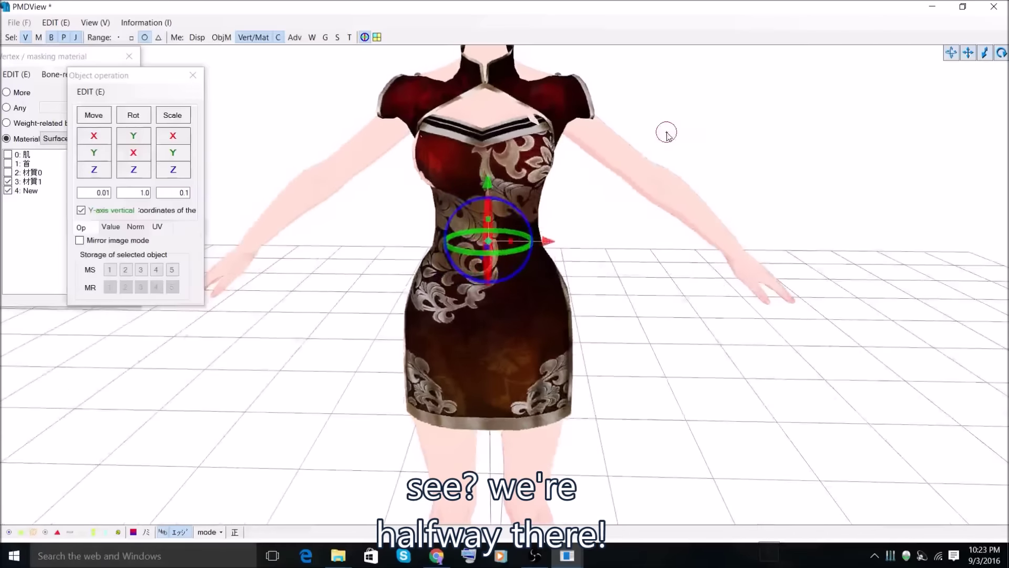
- Keep material 材質1 displayed, restrict selection to vertices only, and show the dress's vertices again
{"action": "left_click", "coordinate": [28, 181]}
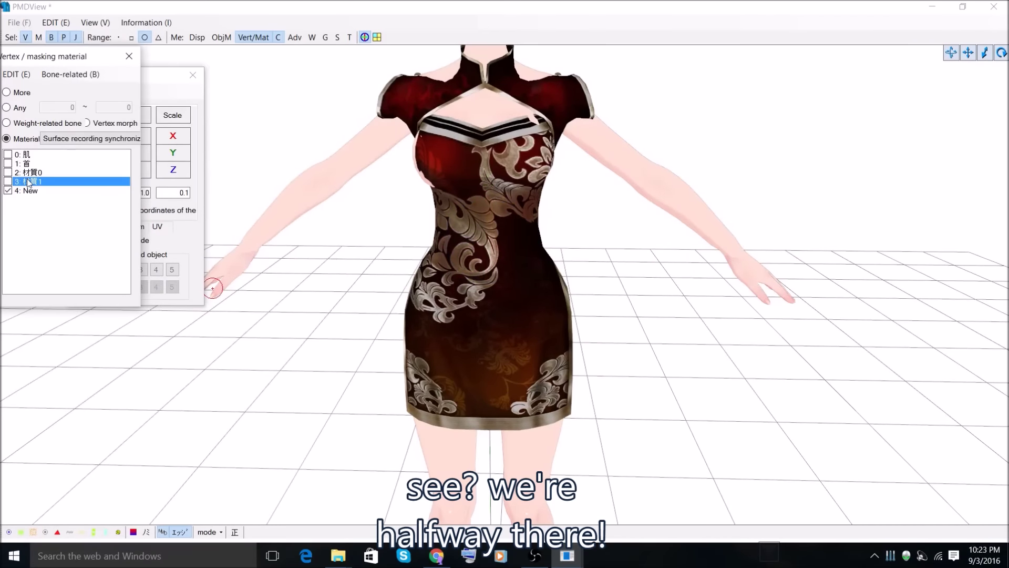
{"action": "left_click", "coordinate": [53, 40]}
{"action": "left_click", "coordinate": [64, 39]}
{"action": "left_click", "coordinate": [35, 531]}
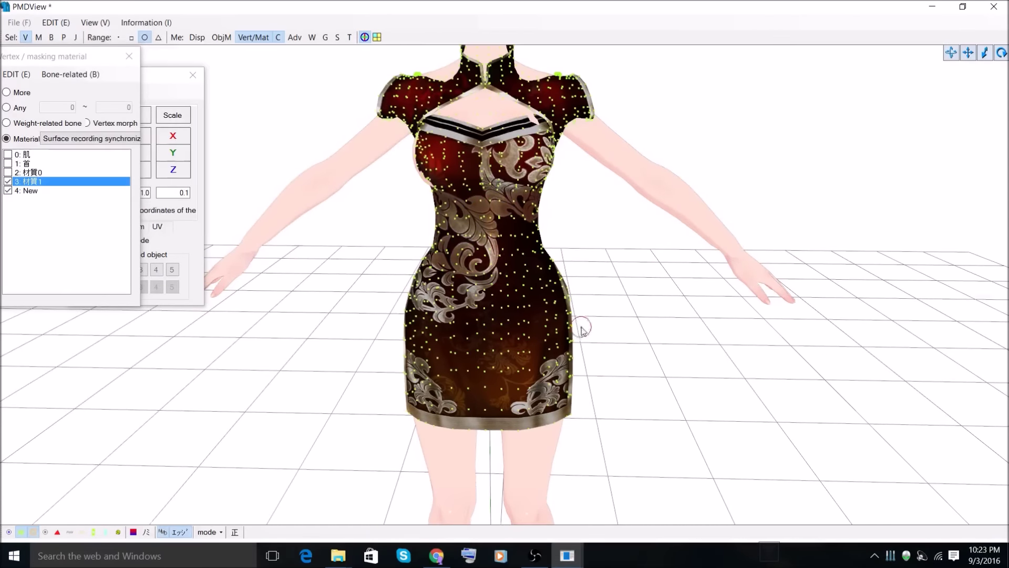
{"action": "scroll", "coordinate": [573, 310], "scroll_direction": "up", "scroll_amount": 5}
{"action": "scroll", "coordinate": [573, 310], "scroll_direction": "down", "scroll_amount": 4}
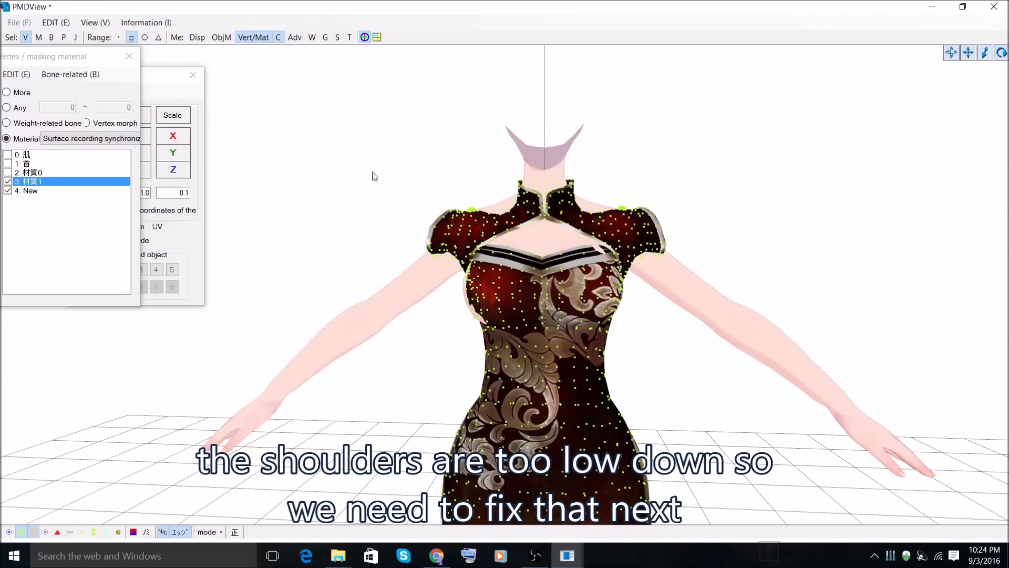
- Box-select the collar and upper shoulder vertices and raise them along Y to meet the body's shoulders
{"action": "left_click_drag", "start_coordinate": [832, 231], "coordinate": [839, 233]}
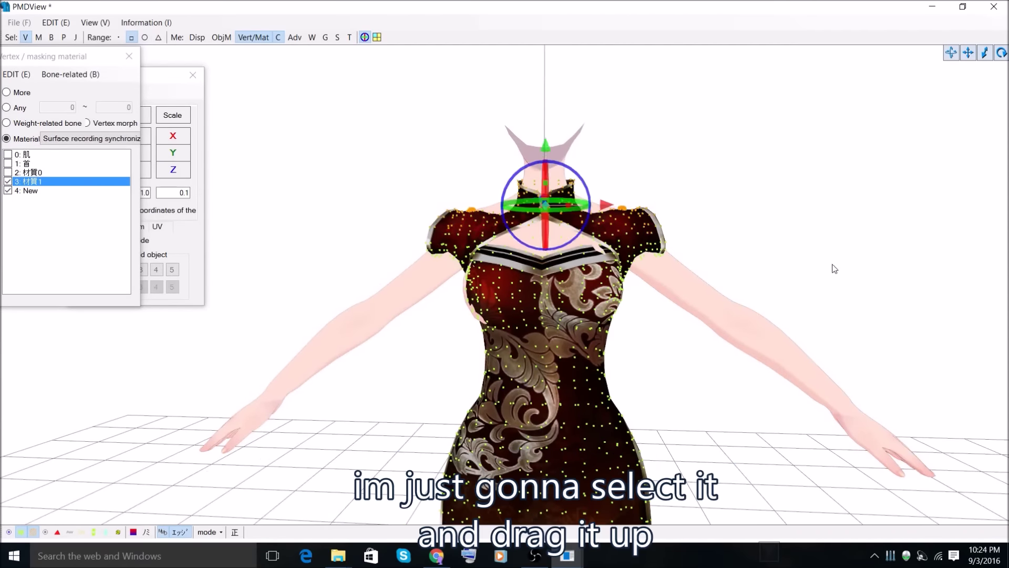
{"action": "right_click_drag", "start_coordinate": [832, 266], "coordinate": [728, 287]}
{"action": "left_click_drag", "start_coordinate": [540, 148], "coordinate": [539, 143]}
{"action": "right_click_drag", "start_coordinate": [541, 145], "coordinate": [654, 247]}
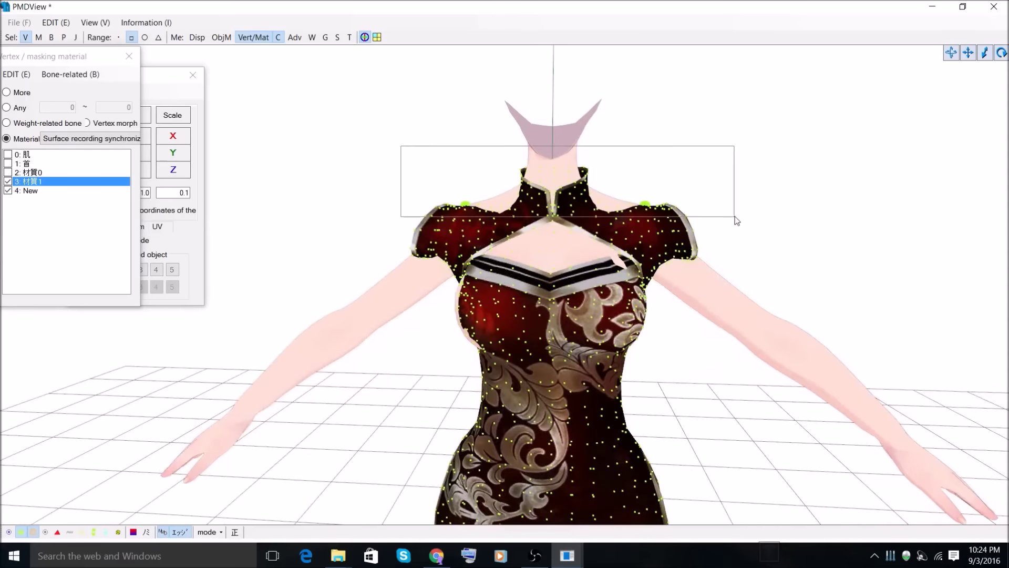
{"action": "left_click_drag", "start_coordinate": [737, 221], "coordinate": [767, 219]}
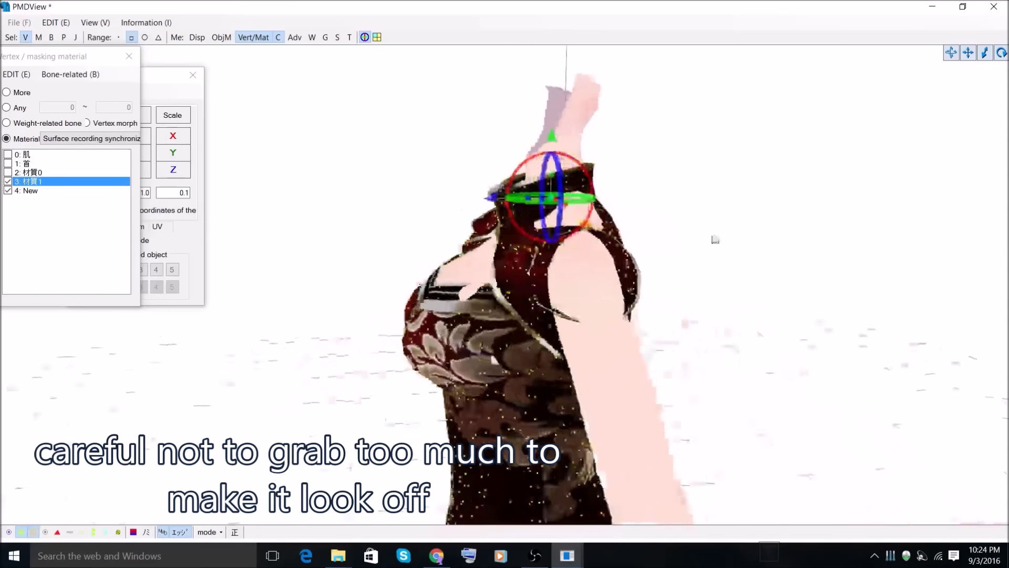
{"action": "right_click_drag", "start_coordinate": [712, 239], "coordinate": [562, 127]}
{"action": "left_click_drag", "start_coordinate": [562, 127], "coordinate": [559, 119]}
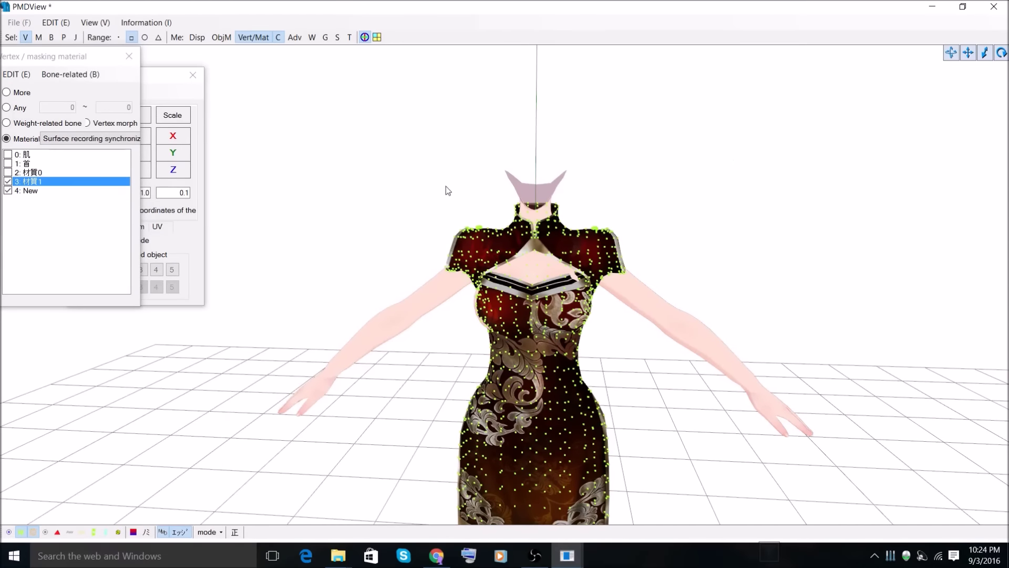
- Box-select the top part of the dress at the collar and shoulders again and move it slightly higher
{"action": "scroll", "coordinate": [358, 310], "scroll_direction": "down", "scroll_amount": 3}
{"action": "mouse_move", "coordinate": [439, 370]}
{"action": "right_mouse_down"}
{"action": "mouse_move", "coordinate": [410, 373]}
{"action": "mouse_move", "coordinate": [439, 370]}
{"action": "right_mouse_up"}
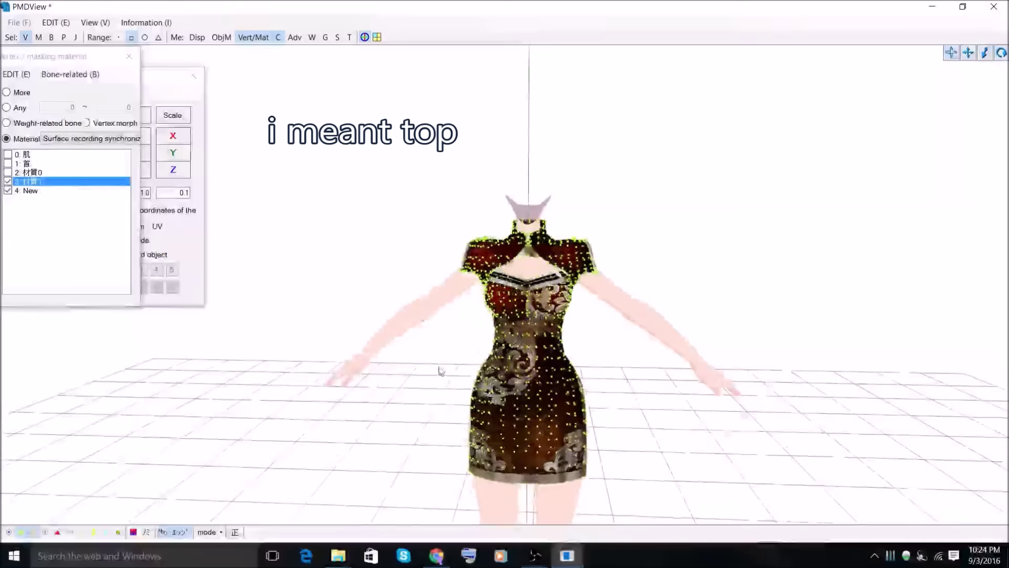
{"action": "scroll", "coordinate": [633, 355], "scroll_direction": "up", "scroll_amount": 4}
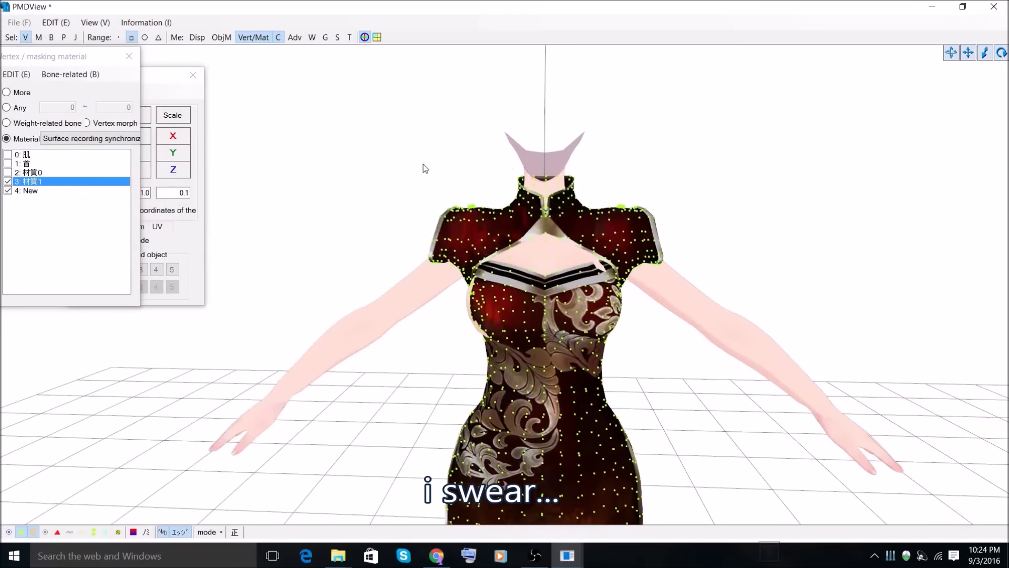
{"action": "left_click_drag", "start_coordinate": [395, 161], "coordinate": [765, 247]}
{"action": "left_click", "coordinate": [160, 75]}
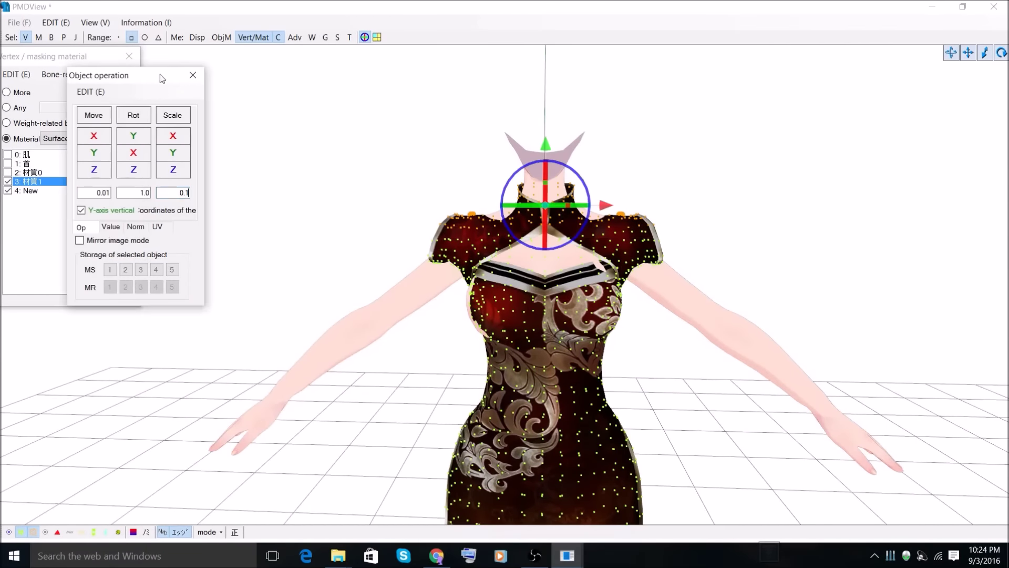
{"action": "left_click_drag", "start_coordinate": [547, 150], "coordinate": [547, 147]}
{"action": "mouse_move", "coordinate": [696, 204]}
{"action": "right_mouse_down"}
{"action": "mouse_move", "coordinate": [654, 205]}
{"action": "mouse_move", "coordinate": [693, 205]}
{"action": "right_mouse_up"}
{"action": "left_click_drag", "start_coordinate": [546, 145], "coordinate": [546, 143]}
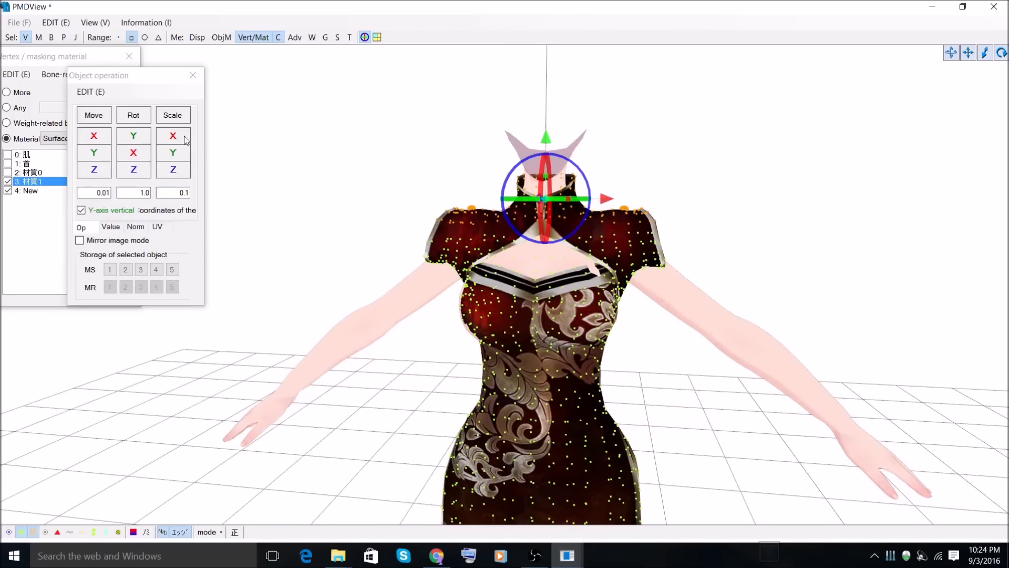
- Scale the selected collar and shoulder vertices along Y, and clear the selection
{"action": "left_click", "coordinate": [173, 153]}
{"action": "mouse_move", "coordinate": [655, 225]}
{"action": "right_mouse_down"}
{"action": "mouse_move", "coordinate": [692, 226]}
{"action": "mouse_move", "coordinate": [658, 226]}
{"action": "right_mouse_up"}
{"action": "left_click", "coordinate": [759, 236]}
{"action": "mouse_move", "coordinate": [759, 236]}
{"action": "right_mouse_down"}
{"action": "mouse_move", "coordinate": [724, 235]}
{"action": "mouse_move", "coordinate": [753, 236]}
{"action": "right_mouse_up"}
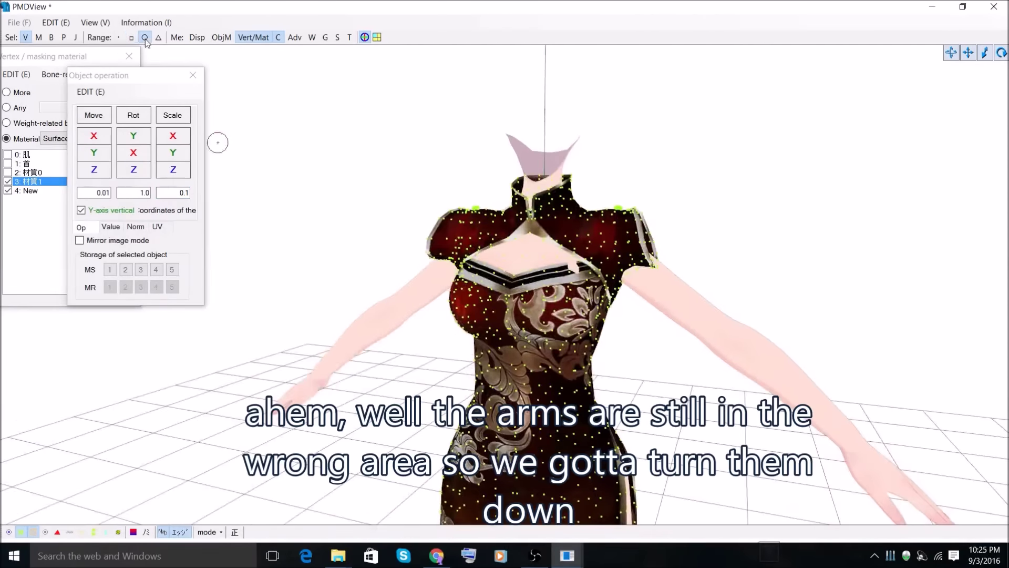
- Try brush-selecting the vertices of the model's left sleeve and rotating them down toward the arm
{"action": "left_click", "coordinate": [145, 37]}
{"action": "right_click_drag", "start_coordinate": [673, 134], "coordinate": [694, 129]}
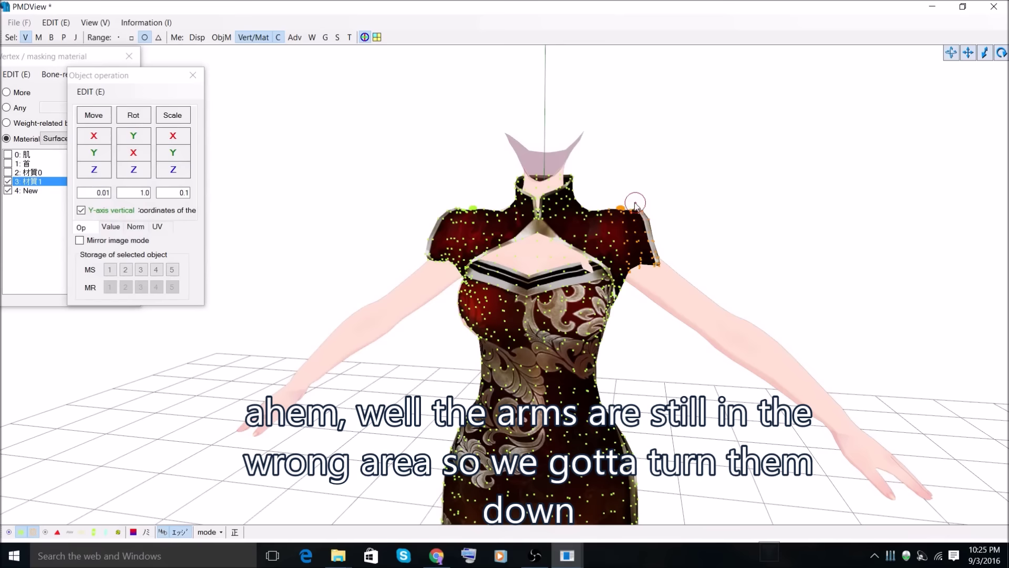
{"action": "left_click_drag", "start_coordinate": [659, 290], "coordinate": [719, 291]}
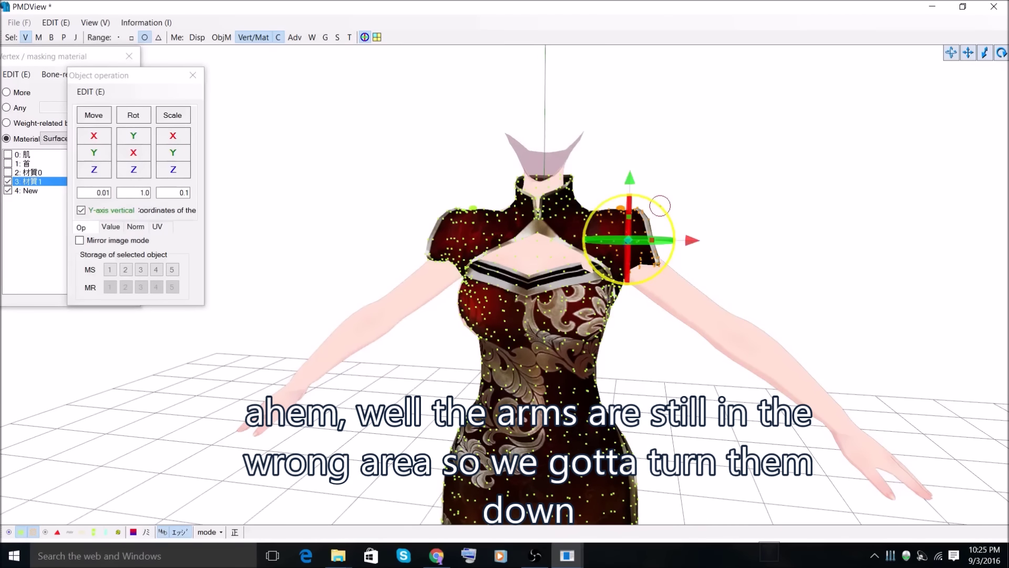
{"action": "scroll", "coordinate": [665, 273], "scroll_direction": "up", "scroll_amount": 5}
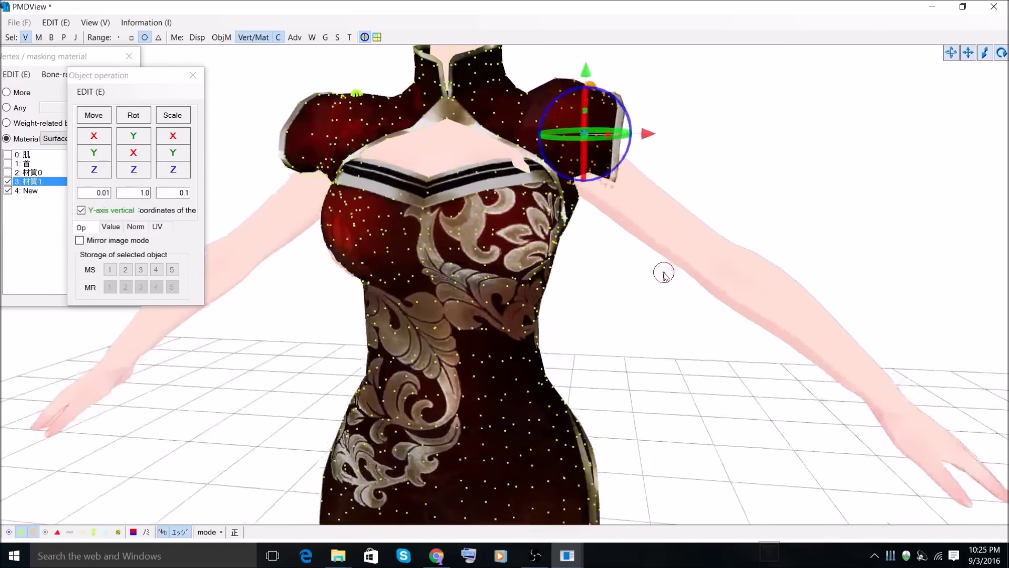
{"action": "left_click_drag", "start_coordinate": [601, 200], "coordinate": [589, 195], "text": "shift"}
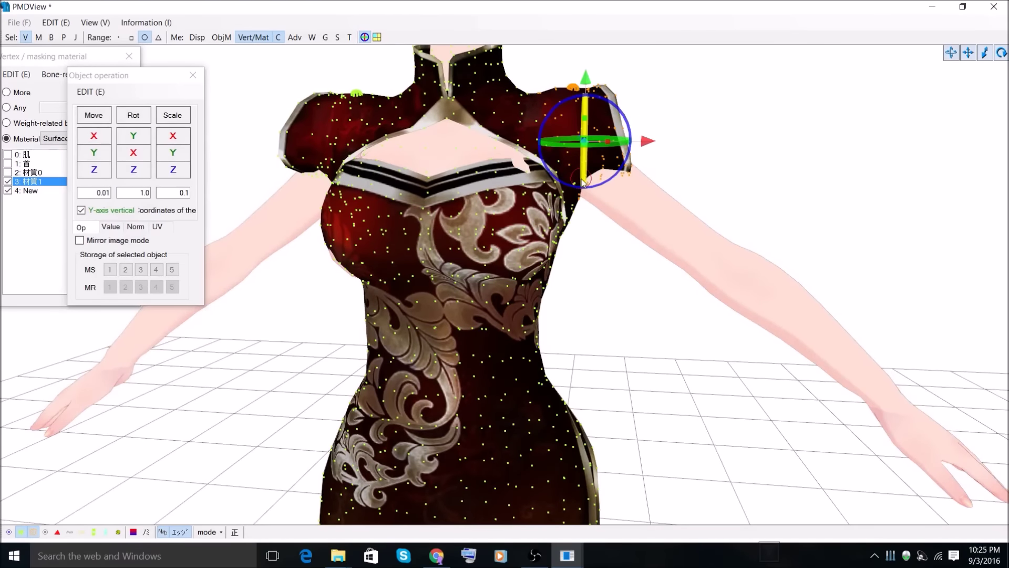
{"action": "left_click_drag", "start_coordinate": [623, 115], "coordinate": [596, 99]}
- Undo the rotation attempts on the left sleeve
{"action": "key", "text": "ctrl+z"}
{"action": "key", "text": "ctrl+z"}
{"action": "key", "text": "ctrl+z"}
{"action": "key", "text": "ctrl+z"}
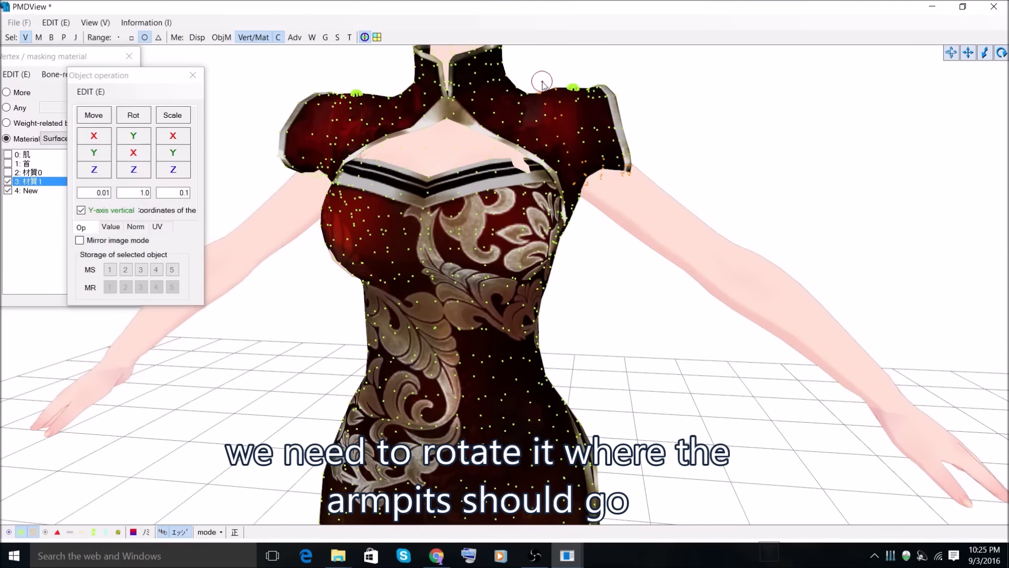
- Brush-select the vertices of the model's left sleeve, then lower and rotate the sleeve onto the arm
{"action": "left_click", "coordinate": [594, 144], "text": "shift"}
{"action": "left_click_drag", "start_coordinate": [570, 177], "coordinate": [553, 166]}
{"action": "left_click_drag", "start_coordinate": [587, 72], "coordinate": [587, 100]}
{"action": "mouse_move", "coordinate": [695, 166]}
{"action": "right_mouse_down"}
{"action": "mouse_move", "coordinate": [664, 171]}
{"action": "mouse_move", "coordinate": [708, 167]}
{"action": "mouse_move", "coordinate": [689, 175]}
{"action": "right_mouse_up"}
{"action": "left_click", "coordinate": [700, 167]}
{"action": "scroll", "coordinate": [700, 167], "scroll_direction": "down", "scroll_amount": 5}
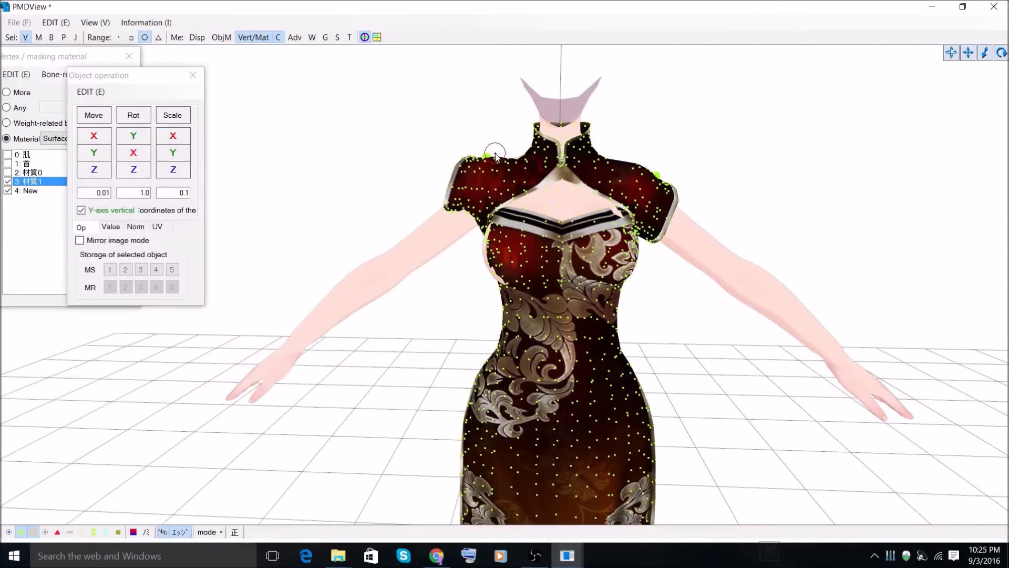
- Brush-select the vertices of the model's right sleeve, then lower and rotate the sleeve to match the arm
{"action": "scroll", "coordinate": [494, 154], "scroll_direction": "up", "scroll_amount": 3}
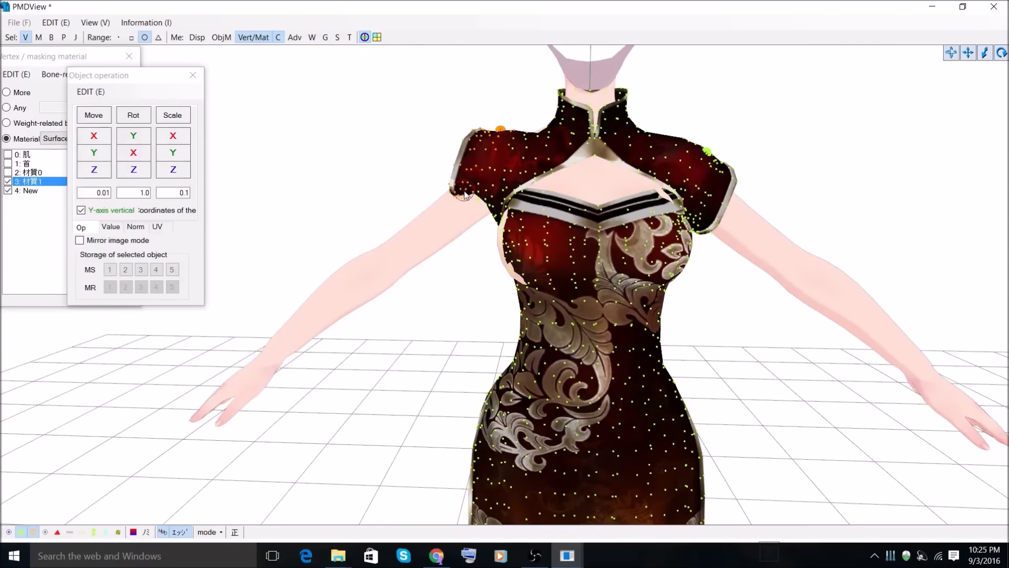
{"action": "left_click_drag", "start_coordinate": [489, 178], "coordinate": [492, 181]}
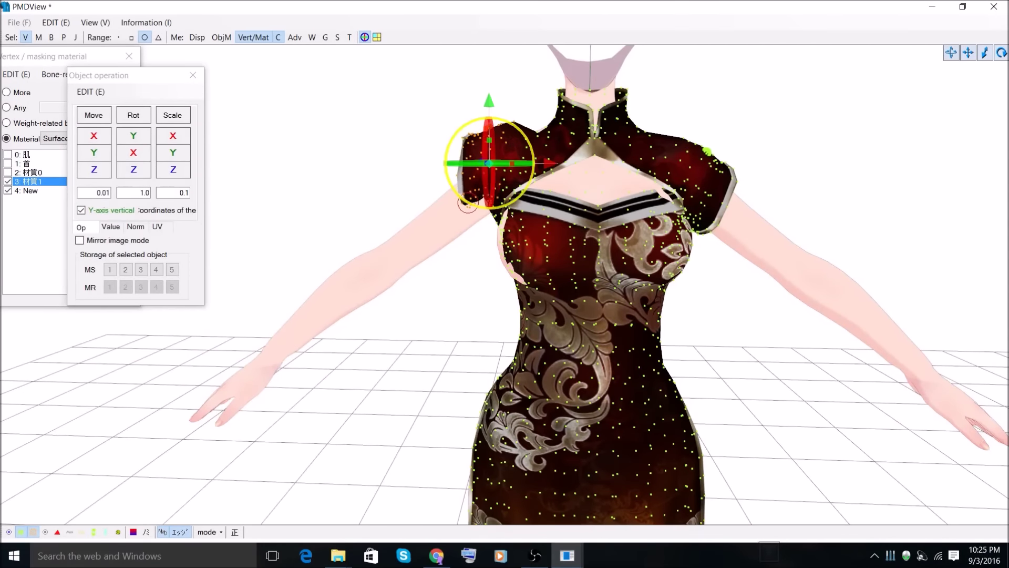
{"action": "left_click_drag", "start_coordinate": [490, 107], "coordinate": [492, 129]}
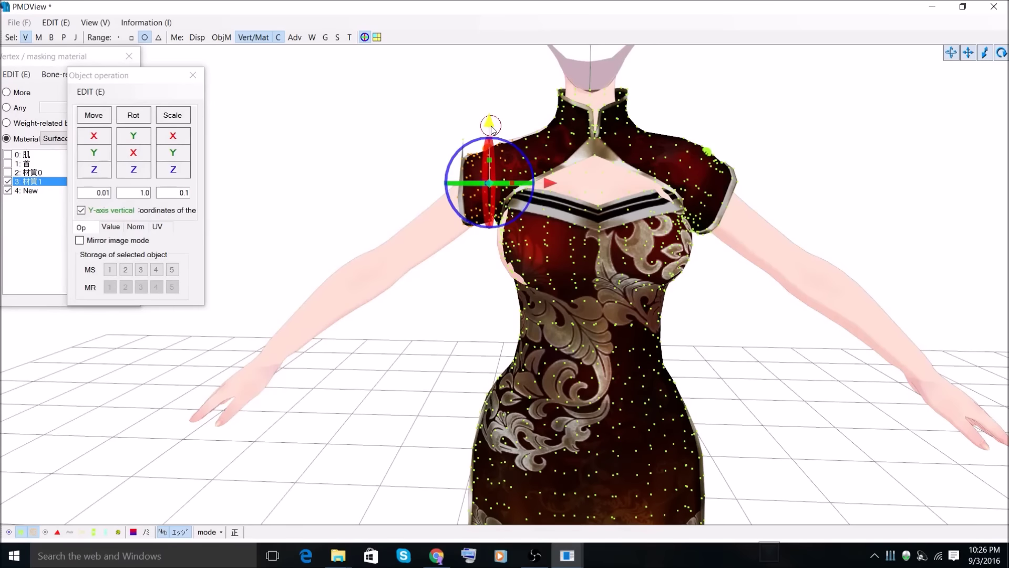
{"action": "key", "text": "ctrl+z"}
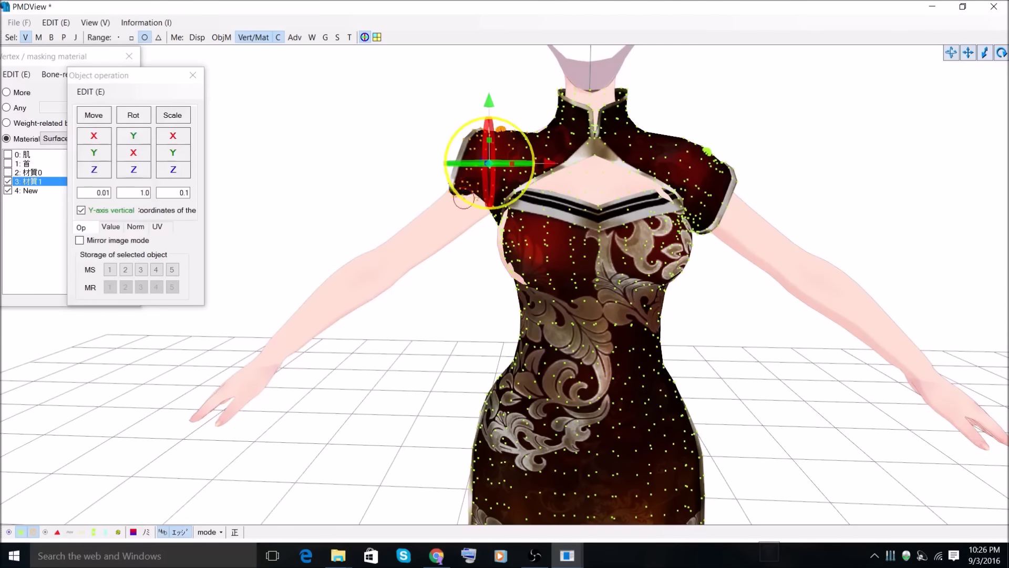
{"action": "left_click_drag", "start_coordinate": [493, 108], "coordinate": [499, 133]}
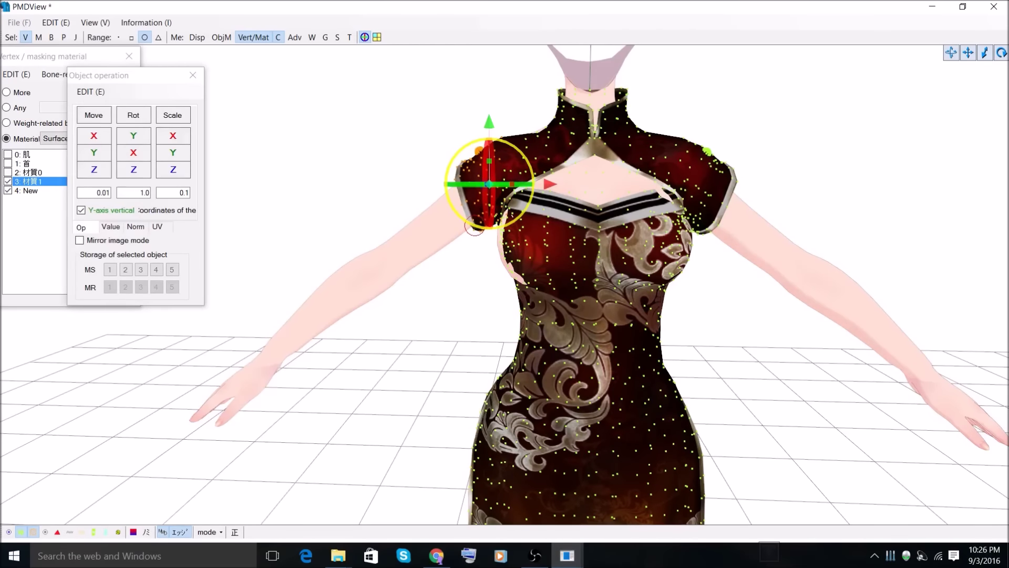
{"action": "mouse_move", "coordinate": [827, 106]}
{"action": "right_mouse_down"}
{"action": "mouse_move", "coordinate": [800, 111]}
{"action": "mouse_move", "coordinate": [851, 111]}
{"action": "mouse_move", "coordinate": [823, 107]}
{"action": "right_mouse_up"}
- Select the vertices on the model's right shoulder beside the collar, adjust their position, and clear the selection
{"action": "left_click", "coordinate": [534, 129]}
{"action": "left_click", "coordinate": [498, 107]}
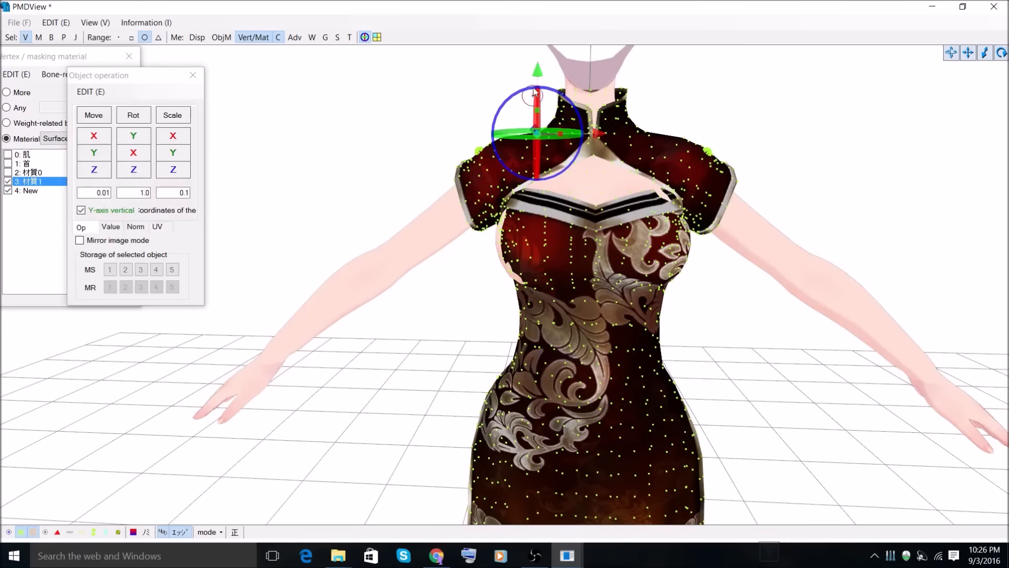
{"action": "left_click", "coordinate": [699, 110]}
{"action": "left_click", "coordinate": [543, 122]}
{"action": "left_click", "coordinate": [752, 174]}
- Box-select the back half of the dress from the side and move it slightly backward, away from the body
{"action": "scroll", "coordinate": [752, 174], "scroll_direction": "down", "scroll_amount": 3}
{"action": "right_click_drag", "start_coordinate": [755, 172], "coordinate": [576, 252]}
{"action": "scroll", "coordinate": [562, 175], "scroll_direction": "down", "scroll_amount": 5}
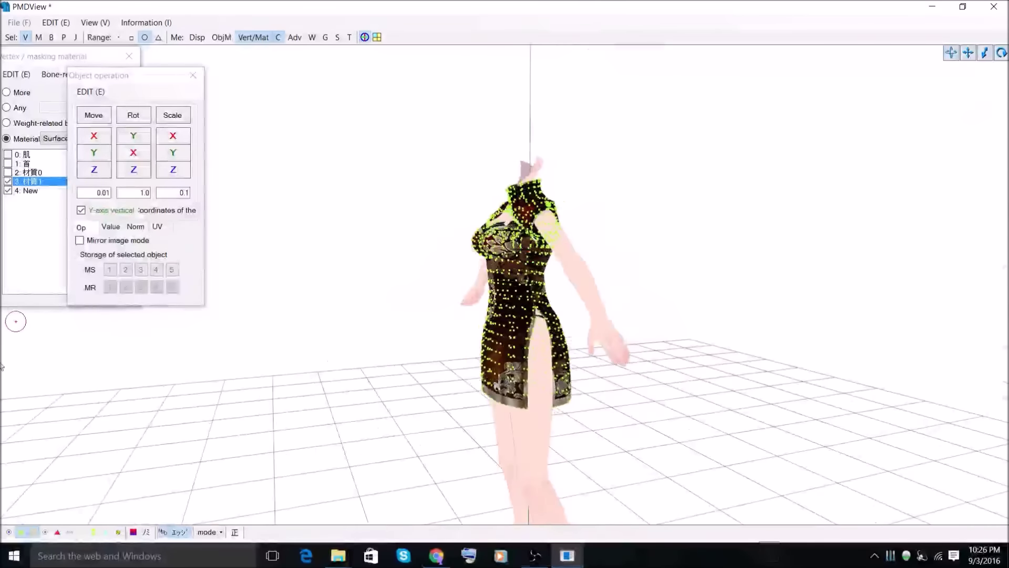
{"action": "left_click", "coordinate": [21, 532]}
{"action": "right_click_drag", "start_coordinate": [530, 412], "coordinate": [523, 353]}
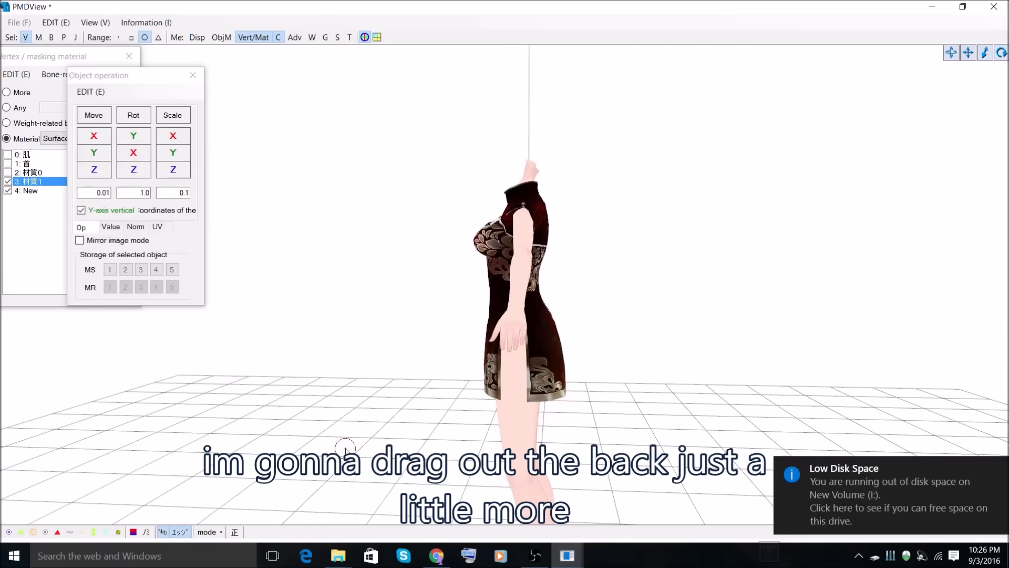
{"action": "left_click", "coordinate": [35, 532]}
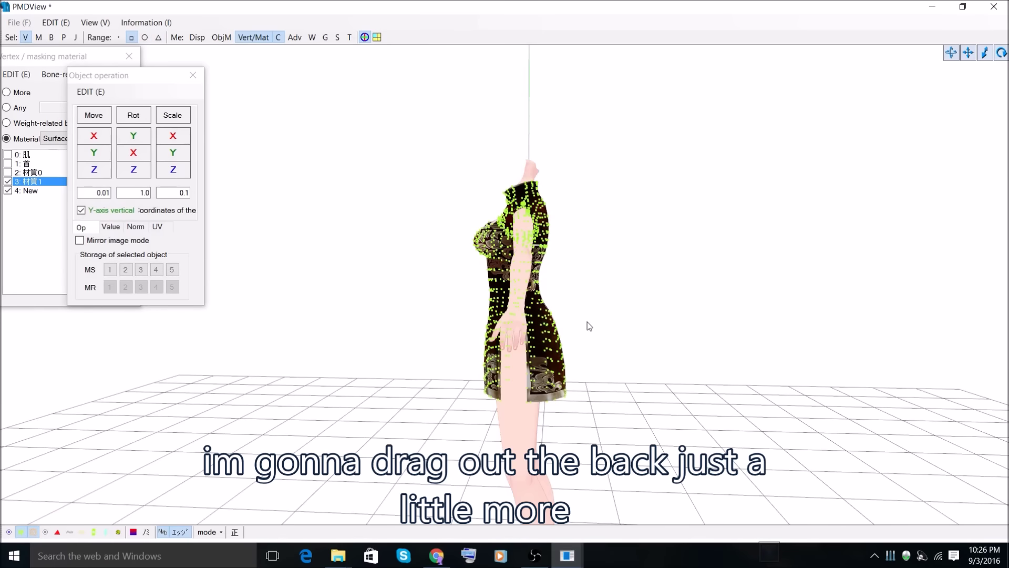
{"action": "right_click_drag", "start_coordinate": [589, 326], "coordinate": [589, 321]}
{"action": "left_click_drag", "start_coordinate": [638, 435], "coordinate": [522, 164]}
{"action": "left_click", "coordinate": [641, 297]}
- Box-select the front half of the dress from the side, move it slightly forward along Z, and clear the selection
{"action": "left_click", "coordinate": [34, 532]}
{"action": "right_click_drag", "start_coordinate": [573, 398], "coordinate": [606, 384]}
{"action": "left_click", "coordinate": [33, 532]}
{"action": "left_click_drag", "start_coordinate": [506, 362], "coordinate": [522, 465]}
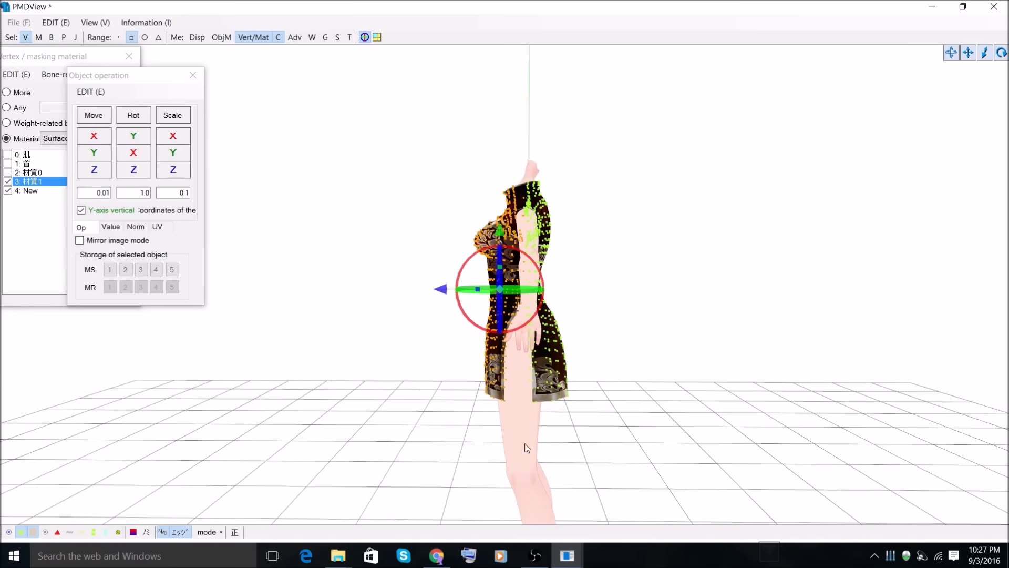
{"action": "left_click_drag", "start_coordinate": [445, 292], "coordinate": [443, 291]}
{"action": "left_click", "coordinate": [688, 323]}
- Hide the vertices and examine the dress from the side and front for body parts sticking out
{"action": "right_click_drag", "start_coordinate": [688, 323], "coordinate": [625, 355]}
{"action": "scroll", "coordinate": [624, 355], "scroll_direction": "up", "scroll_amount": 3}
{"action": "left_click", "coordinate": [31, 532]}
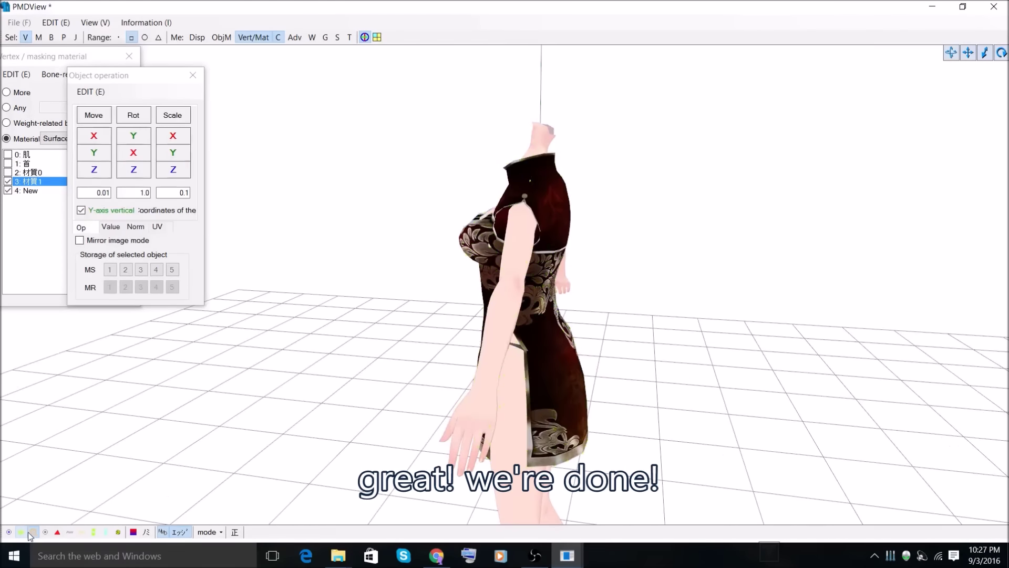
{"action": "scroll", "coordinate": [614, 266], "scroll_direction": "up", "scroll_amount": 3}
{"action": "mouse_move", "coordinate": [614, 266]}
{"action": "right_mouse_down"}
{"action": "mouse_move", "coordinate": [639, 264]}
{"action": "mouse_move", "coordinate": [475, 263]}
{"action": "mouse_move", "coordinate": [692, 263]}
{"action": "mouse_move", "coordinate": [620, 271]}
{"action": "mouse_move", "coordinate": [678, 272]}
{"action": "mouse_move", "coordinate": [633, 261]}
{"action": "right_mouse_up"}
{"action": "scroll", "coordinate": [678, 272], "scroll_direction": "up", "scroll_amount": 3}
{"action": "right_click_drag", "start_coordinate": [521, 247], "coordinate": [533, 209]}
{"action": "right_click_drag", "start_coordinate": [610, 213], "coordinate": [687, 291]}
{"action": "scroll", "coordinate": [687, 291], "scroll_direction": "up", "scroll_amount": 2}
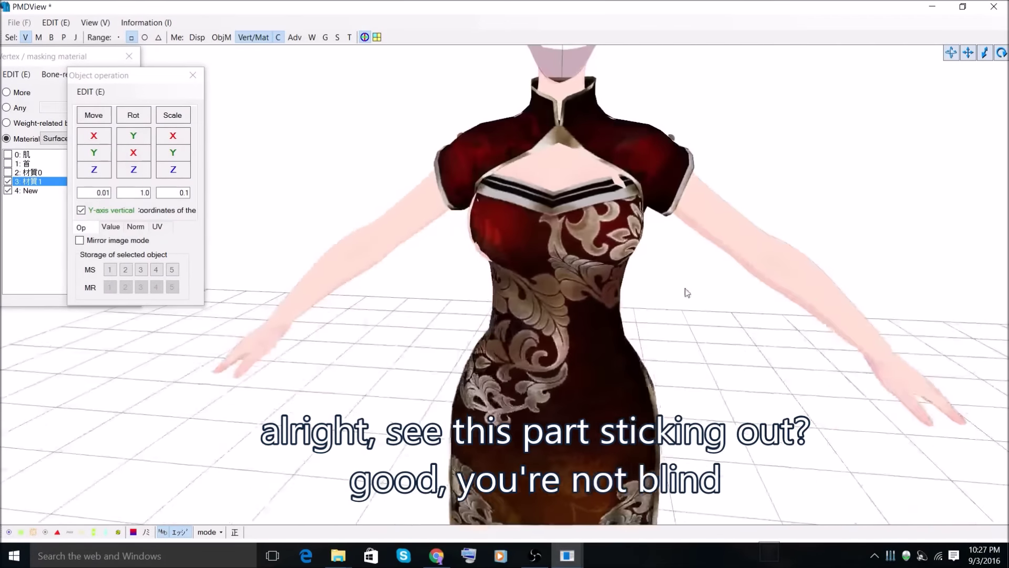
- Show the bones and then the physics bodies over the dress, and hide them again
{"action": "left_click", "coordinate": [51, 37]}
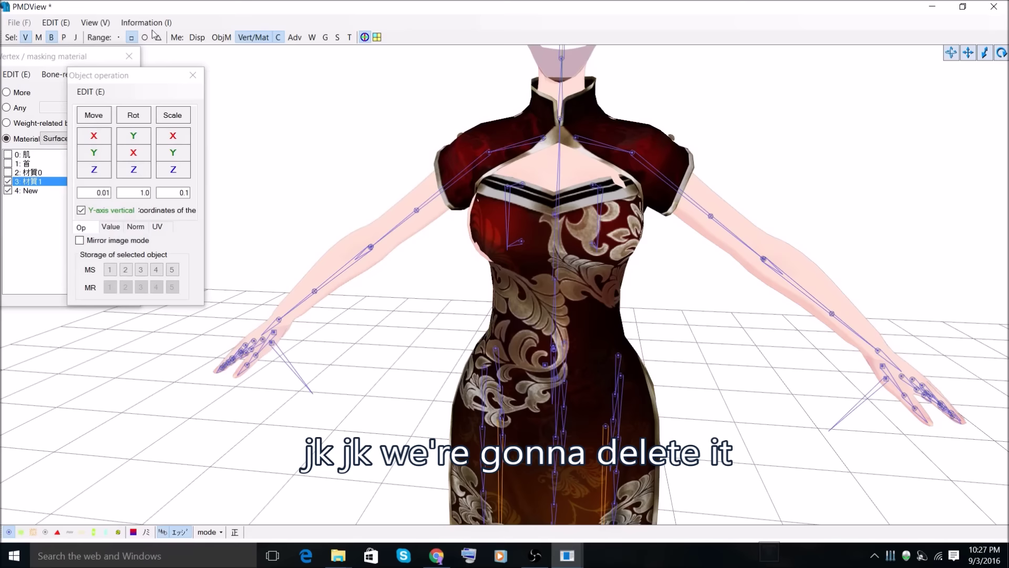
{"action": "left_click", "coordinate": [64, 37]}
{"action": "left_click", "coordinate": [54, 36]}
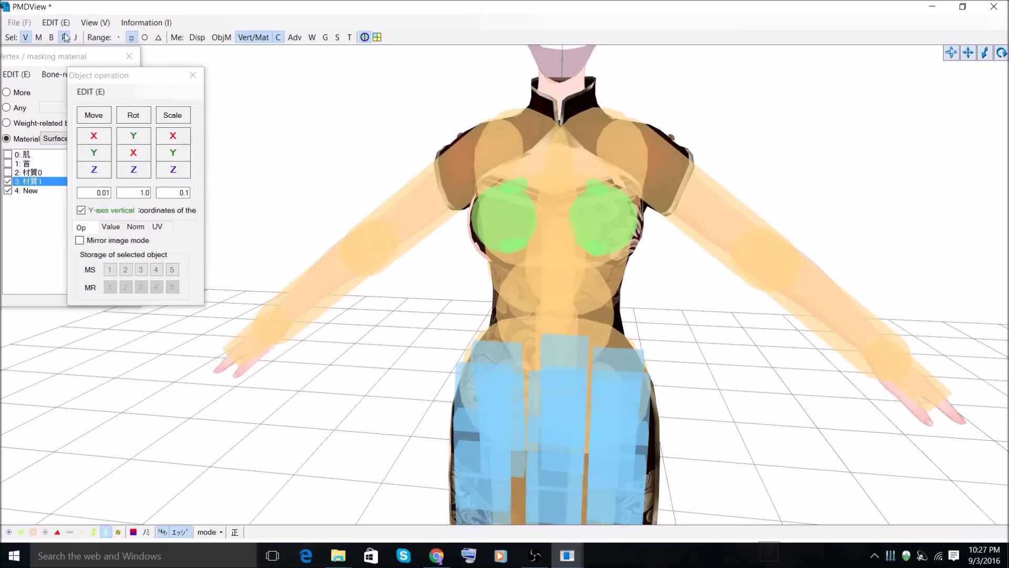
{"action": "left_click", "coordinate": [64, 37]}
- Show the vertices again and restrict the vertex mask to the body material 0: 肌 only
{"action": "left_click", "coordinate": [9, 182]}
{"action": "left_click", "coordinate": [33, 529]}
{"action": "left_click", "coordinate": [8, 172]}
{"action": "left_click", "coordinate": [8, 172]}
{"action": "left_click", "coordinate": [8, 154]}
- Switch to circular range selection and brush-select the body vertices around the waist under the dress
{"action": "right_click_drag", "start_coordinate": [410, 274], "coordinate": [503, 324]}
{"action": "scroll", "coordinate": [502, 325], "scroll_direction": "down", "scroll_amount": 4}
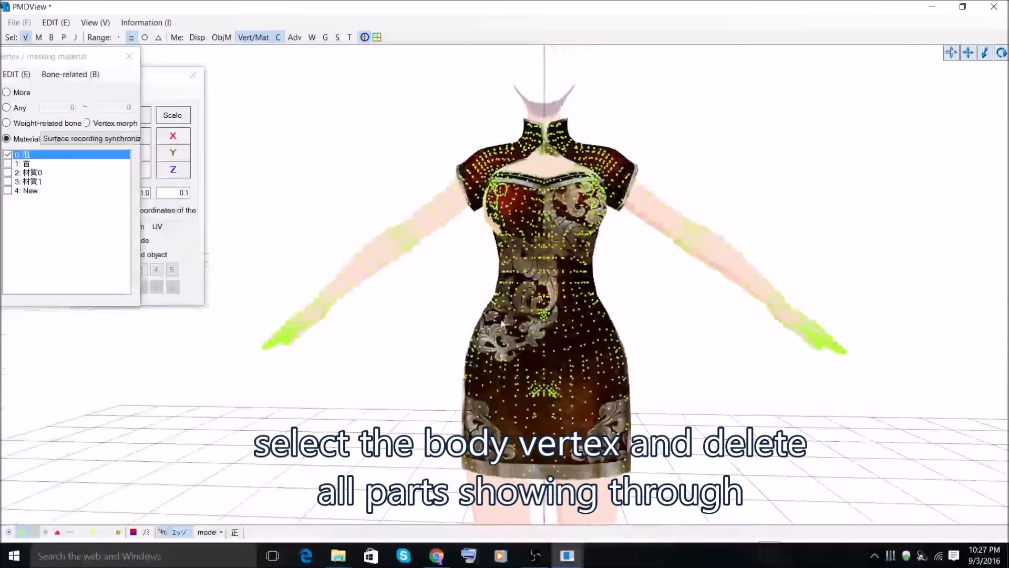
{"action": "left_click", "coordinate": [145, 38]}
{"action": "left_click", "coordinate": [593, 238]}
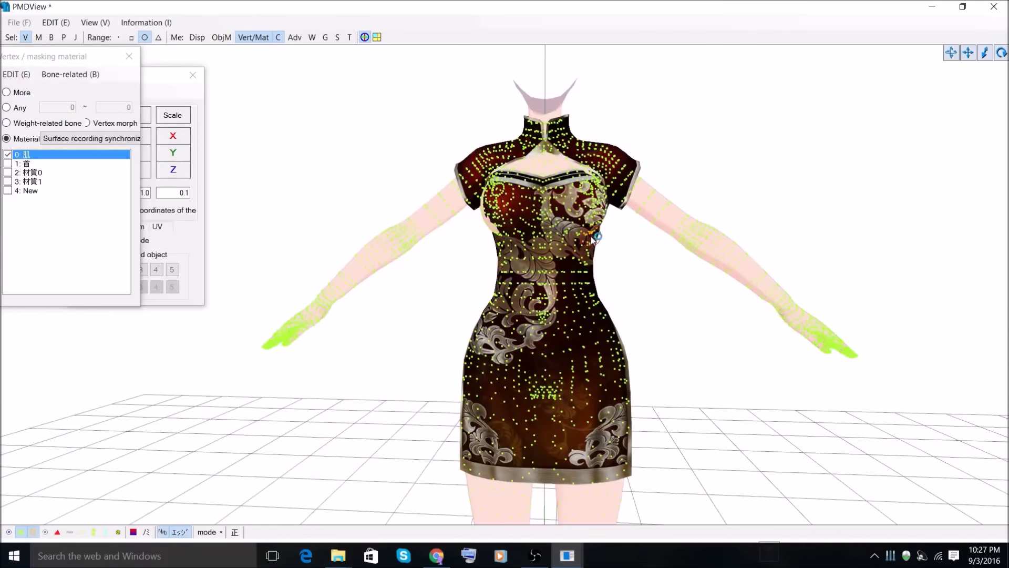
- Open TransformView maximized and rotate the upper-body bone 上半身 to check whether the body shows through the dress
{"action": "left_click", "coordinate": [364, 38]}
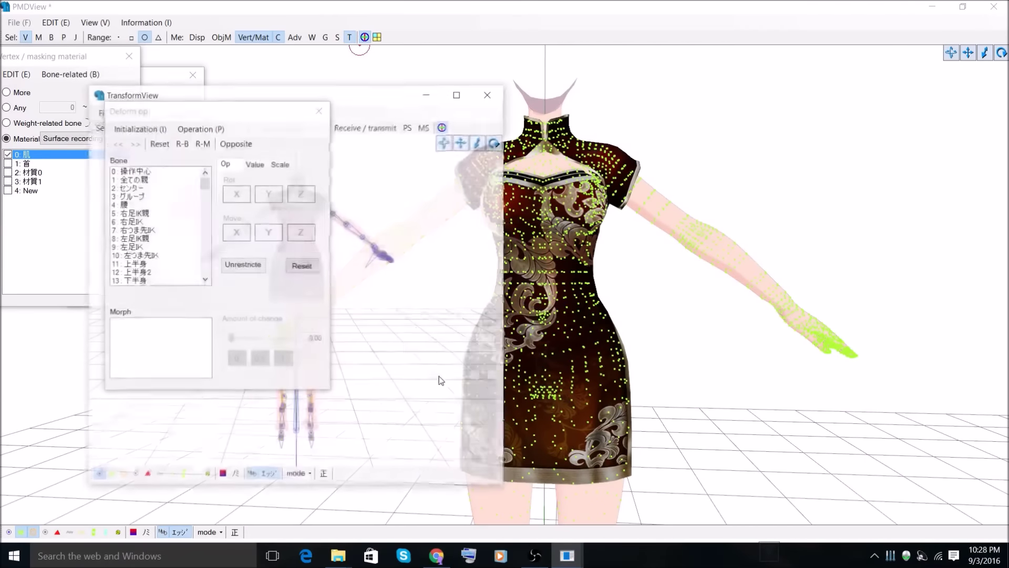
{"action": "left_click", "coordinate": [453, 92]}
{"action": "scroll", "coordinate": [531, 382], "scroll_direction": "up", "scroll_amount": 3}
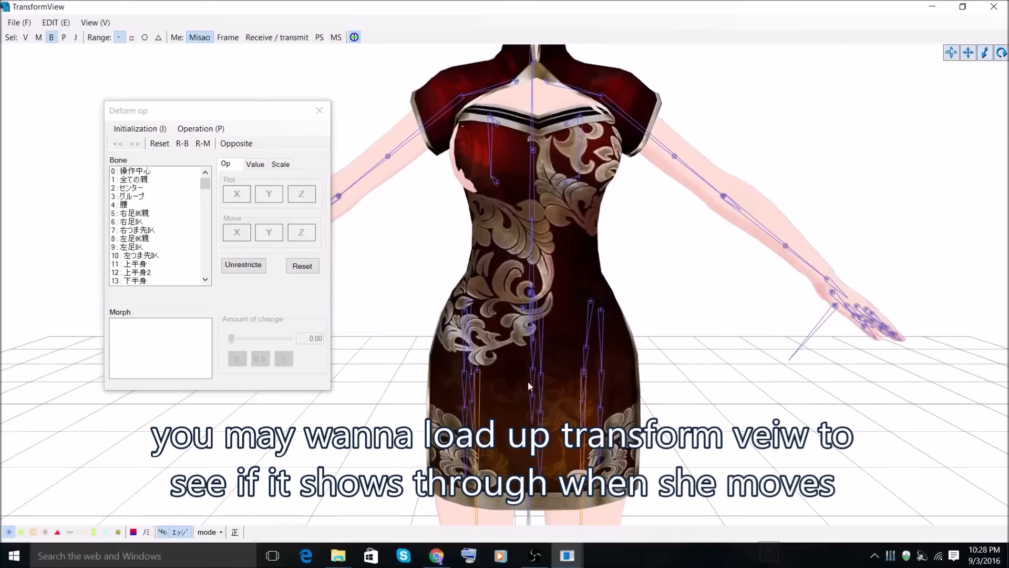
{"action": "left_click", "coordinate": [531, 287]}
{"action": "mouse_move", "coordinate": [544, 292]}
{"action": "left_mouse_down"}
{"action": "mouse_move", "coordinate": [583, 293]}
{"action": "mouse_move", "coordinate": [536, 294]}
{"action": "mouse_move", "coordinate": [531, 305]}
{"action": "left_mouse_up"}
{"action": "right_click_drag", "start_coordinate": [531, 307], "coordinate": [452, 302]}
{"action": "left_click_drag", "start_coordinate": [526, 269], "coordinate": [489, 298]}
{"action": "right_click_drag", "start_coordinate": [489, 304], "coordinate": [562, 277]}
{"action": "left_click_drag", "start_coordinate": [531, 286], "coordinate": [531, 310]}
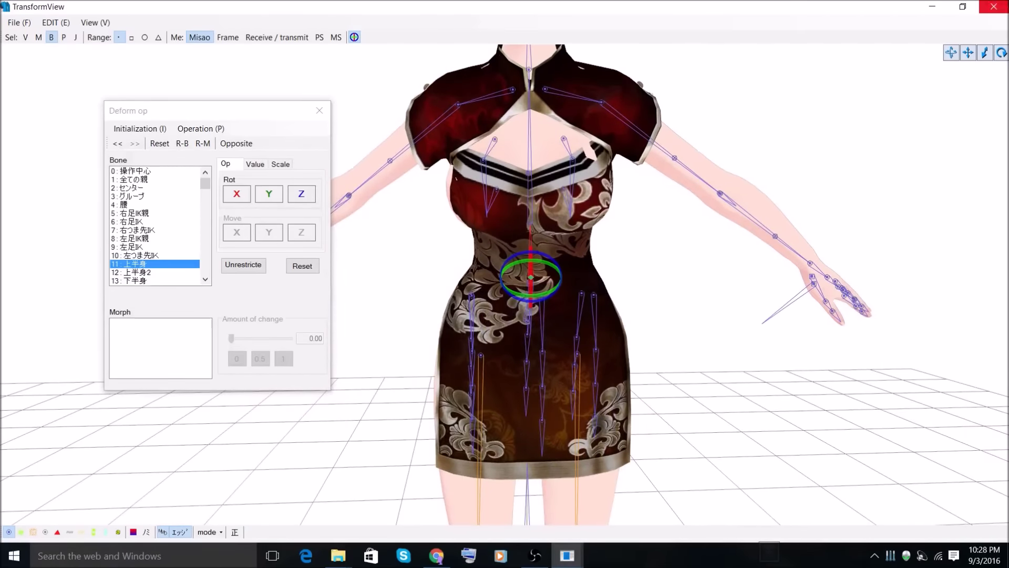
- Pose the left arm bone 左腕 to check how the sleeve deforms, and close TransformView
{"action": "left_click", "coordinate": [603, 103]}
{"action": "left_click_drag", "start_coordinate": [605, 133], "coordinate": [634, 113]}
{"action": "right_click_drag", "start_coordinate": [638, 119], "coordinate": [668, 136]}
{"action": "middle_click_drag", "start_coordinate": [667, 137], "coordinate": [688, 184]}
{"action": "right_click_drag", "start_coordinate": [715, 199], "coordinate": [629, 227]}
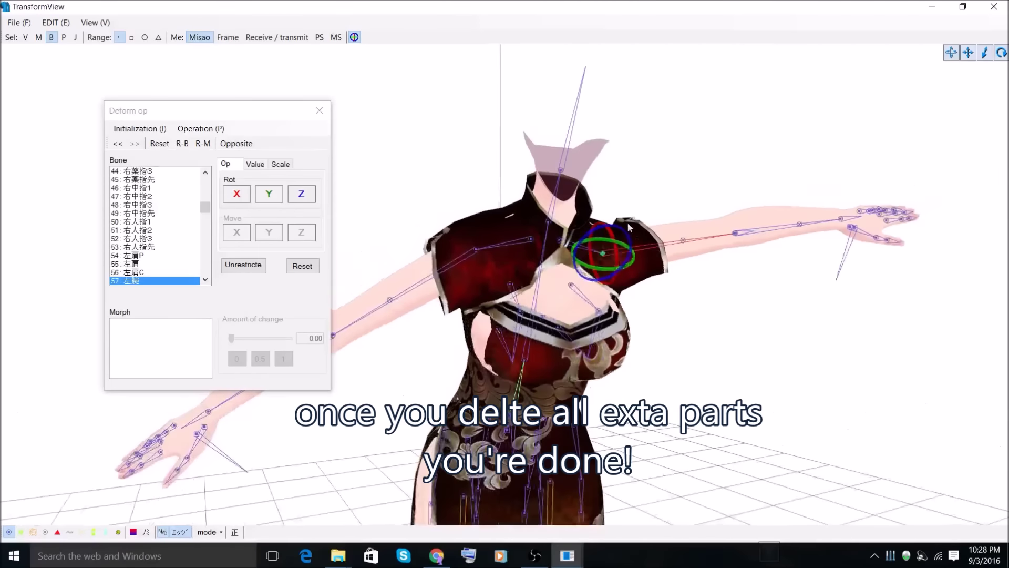
{"action": "left_click_drag", "start_coordinate": [630, 239], "coordinate": [612, 281]}
{"action": "left_click", "coordinate": [995, 7]}
{"action": "right_click_drag", "start_coordinate": [663, 362], "coordinate": [602, 418]}
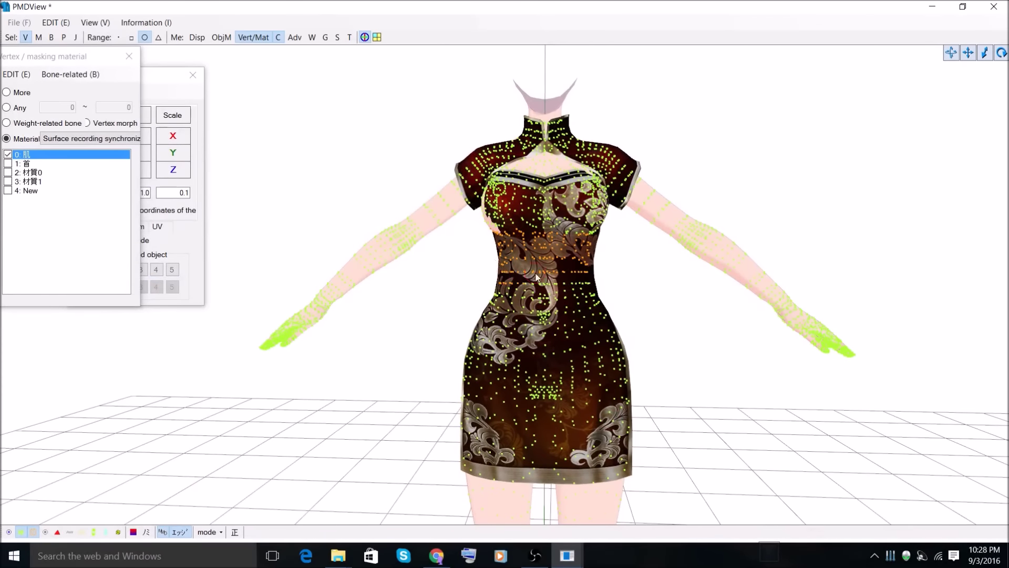